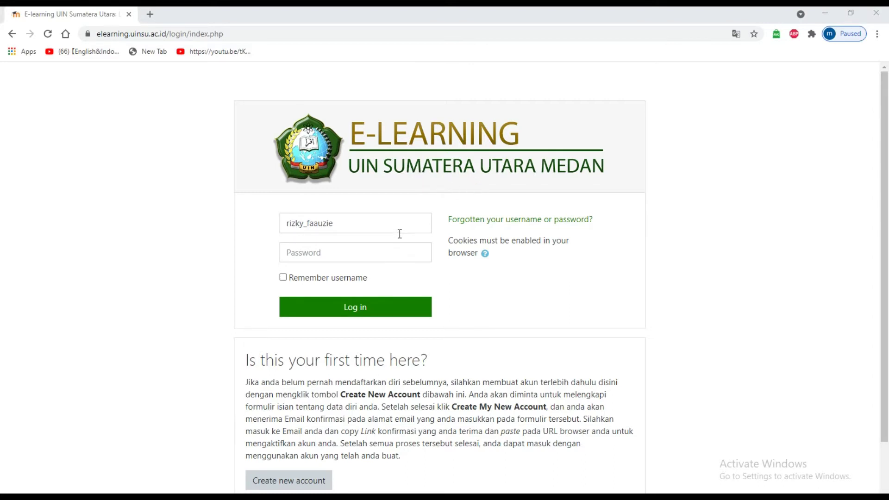
Try to log in to the e-learning site by entering the account password for the prefilled username
click(388, 256)
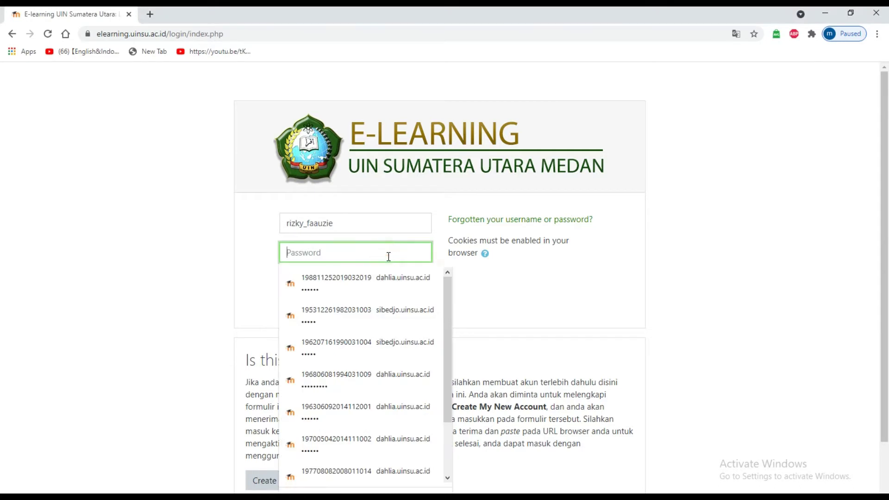
text(•••)
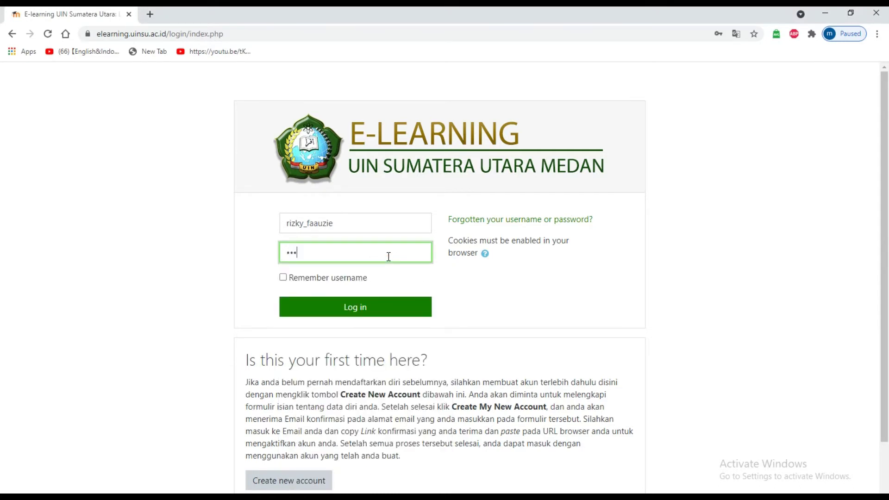
text(•••••••••••••••••••••)
click(378, 310)
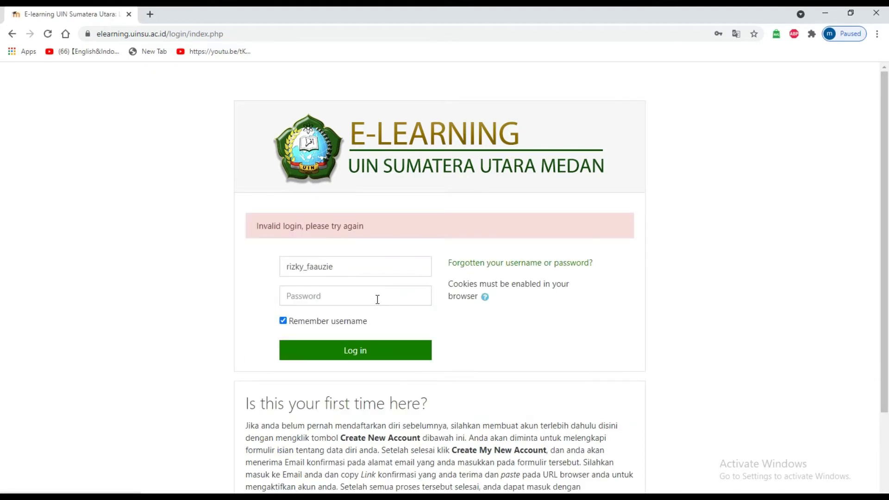
Re-enter the account password and log in to the e-learning site
click(377, 300)
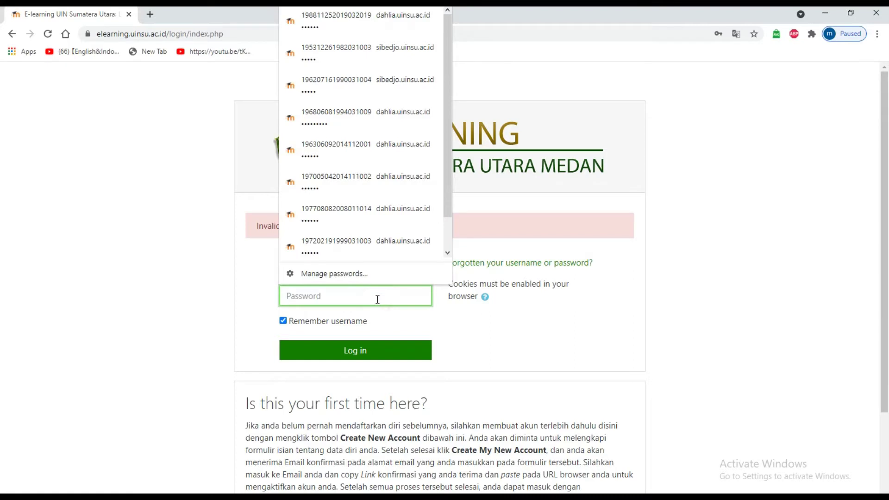
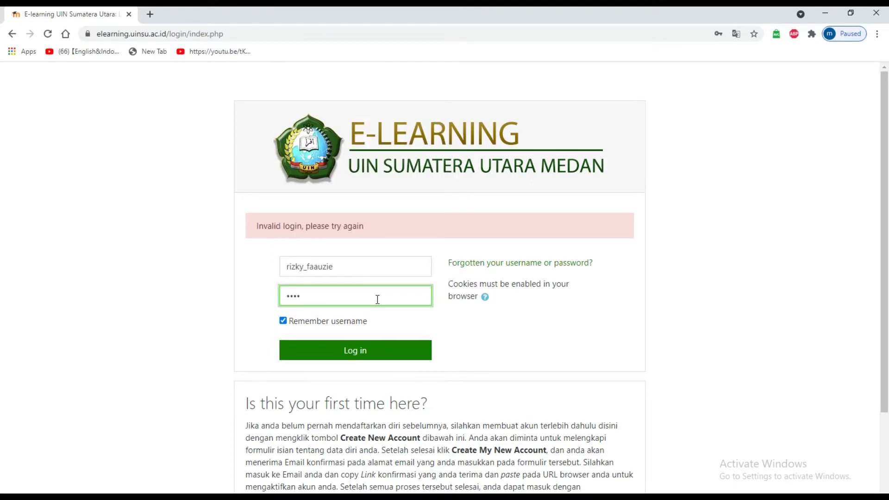
text(•••••••••••••••••••••)
click(353, 354)
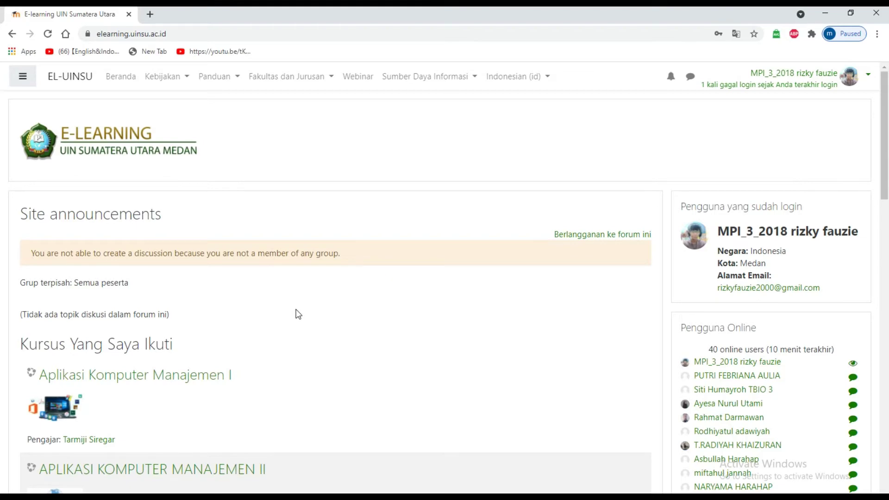
Find the course Manajemen DIKLAT MPI 3 Semester VI among the enrolled courses and open it
scroll(298, 314, down, 4)
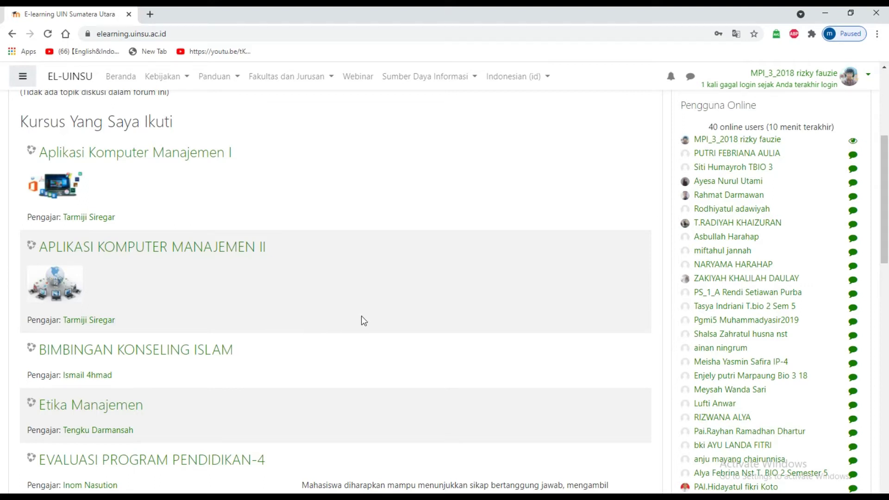
scroll(361, 316, down, 1)
scroll(361, 315, down, 7)
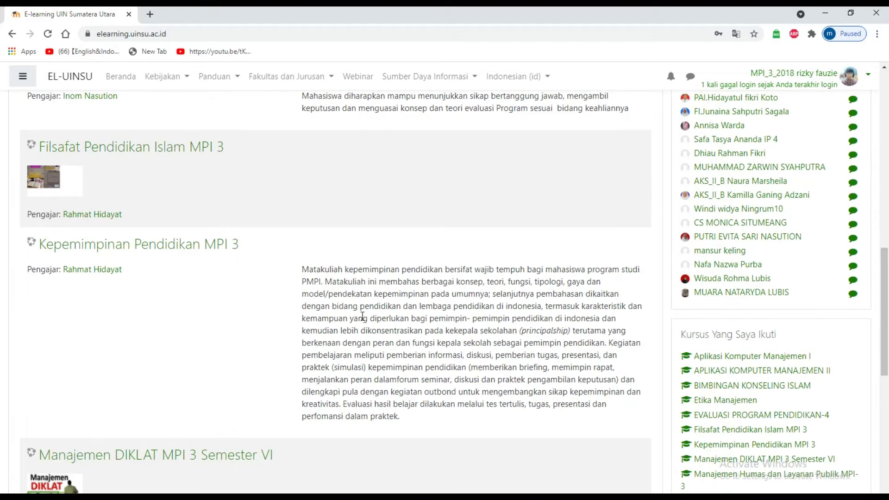
scroll(227, 277, up, 1)
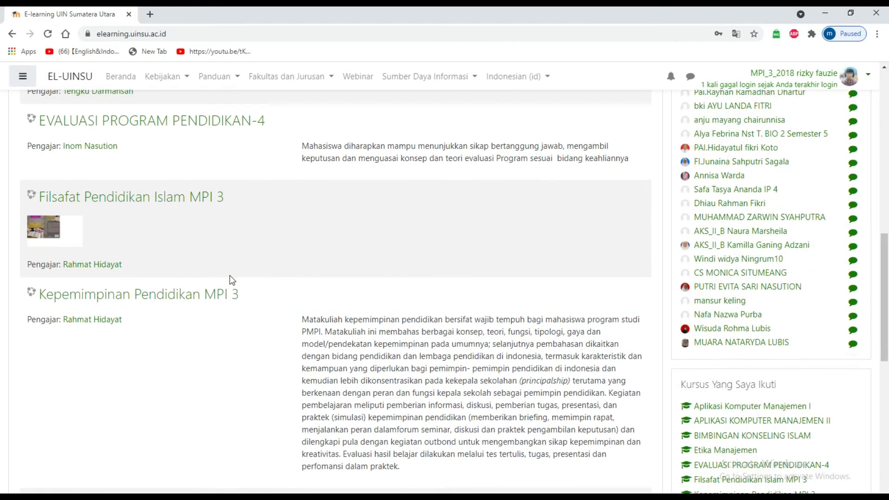
scroll(230, 276, up, 8)
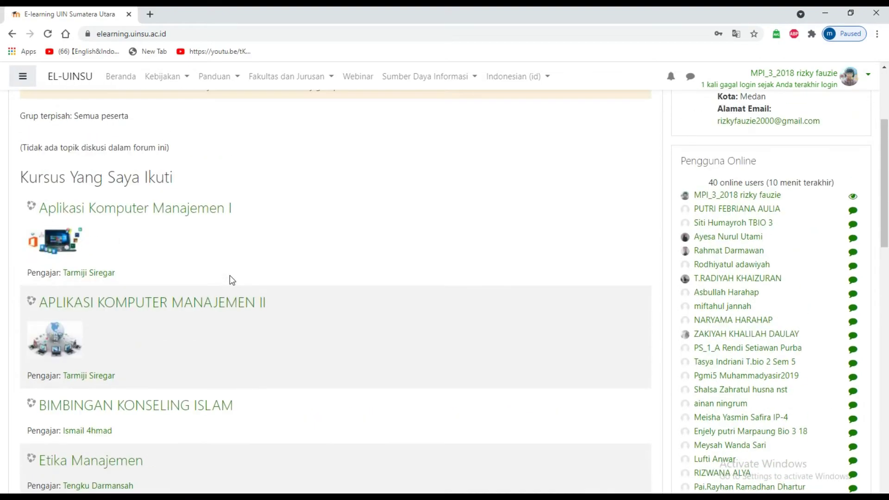
scroll(230, 275, down, 15)
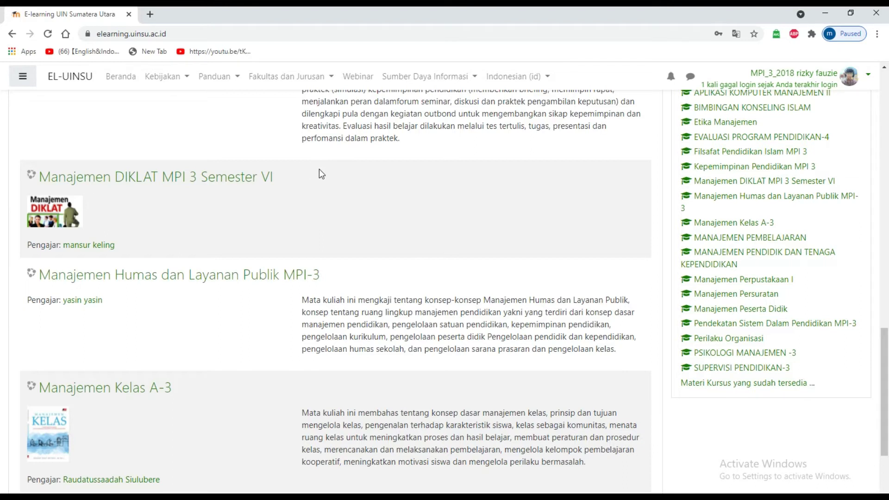
click(230, 182)
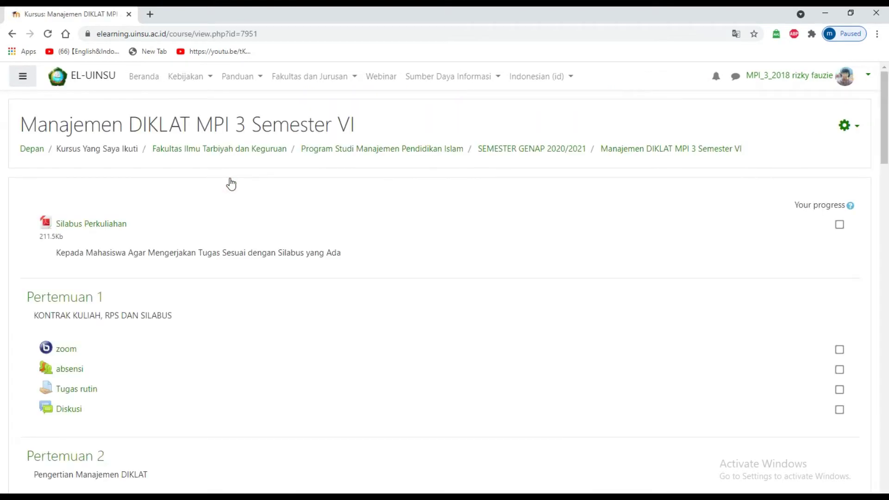
Open the zoom activity of Pertemuan 6 and join its conference session
scroll(231, 184, down, 12)
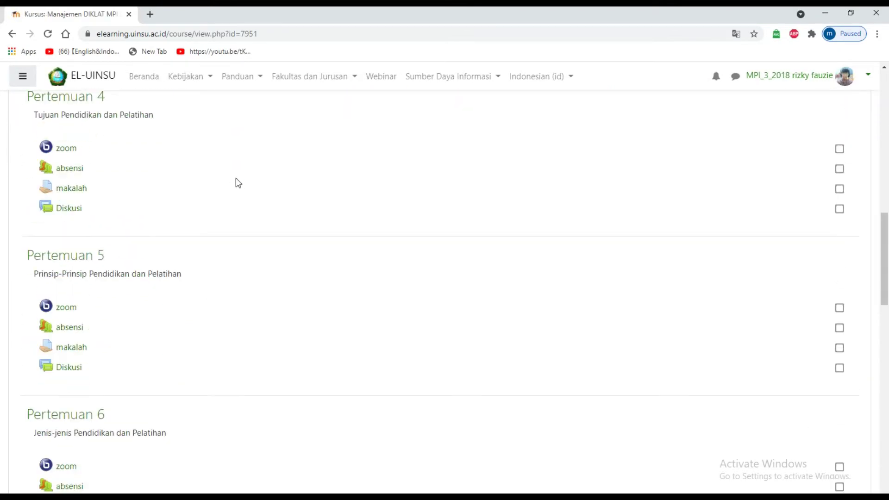
scroll(236, 178, down, 8)
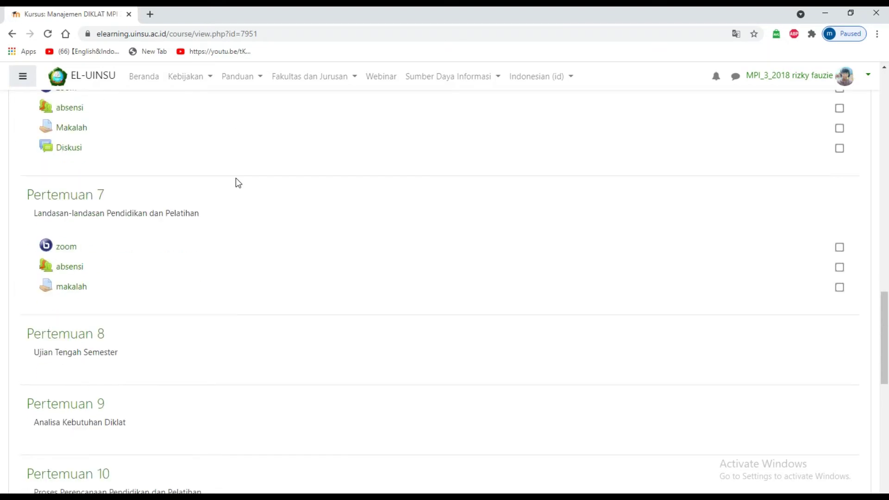
scroll(235, 178, up, 3)
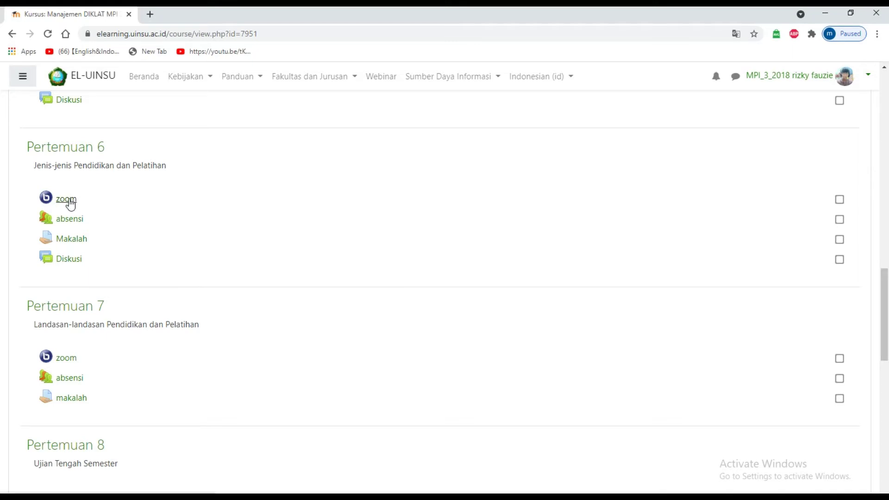
click(69, 202)
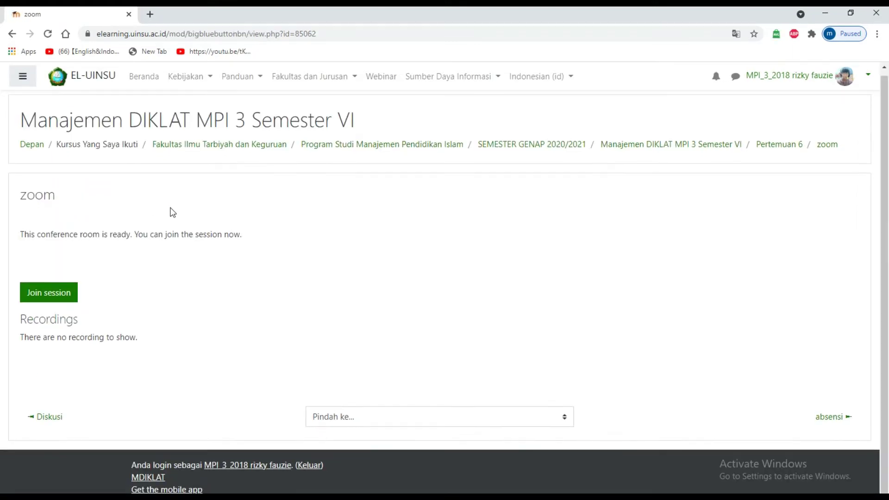
click(63, 299)
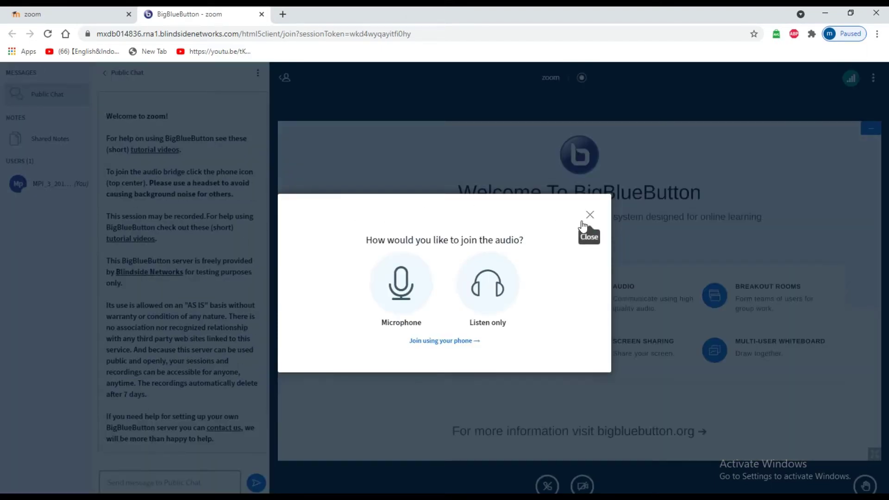
Try to join the audio with the microphone, allowing the site to use it, and close the audio dialog
click(418, 303)
click(419, 290)
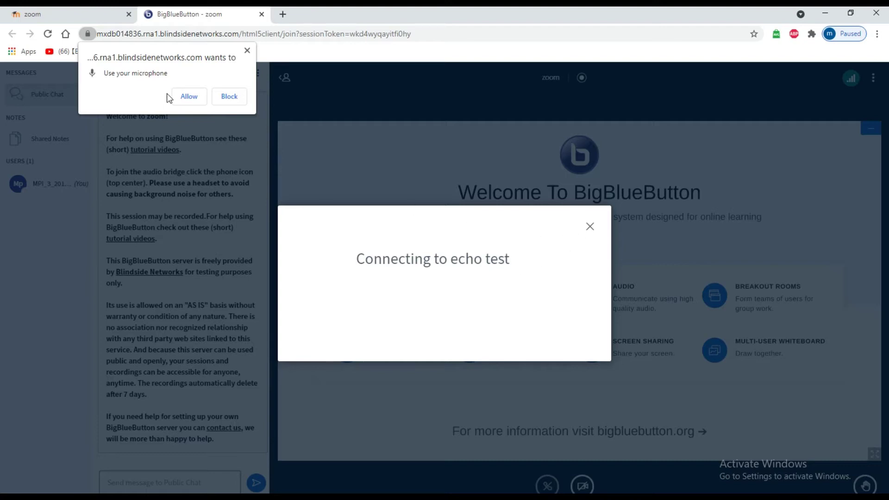
click(193, 98)
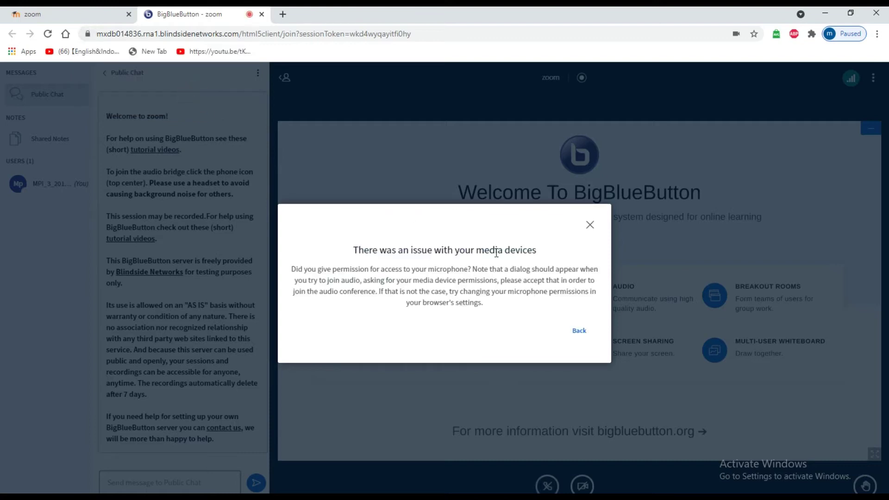
click(589, 225)
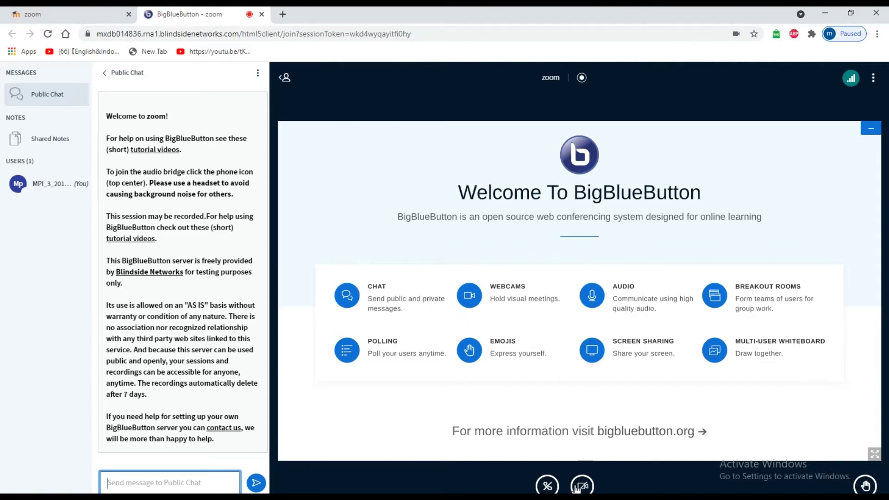
Join the conference audio with the microphone and confirm that the echo test is audible
click(552, 488)
click(428, 297)
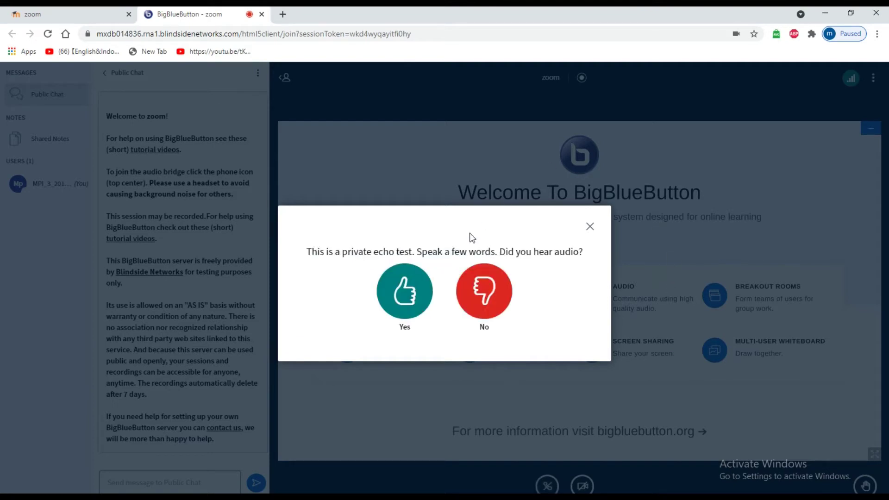
click(411, 294)
click(411, 294)
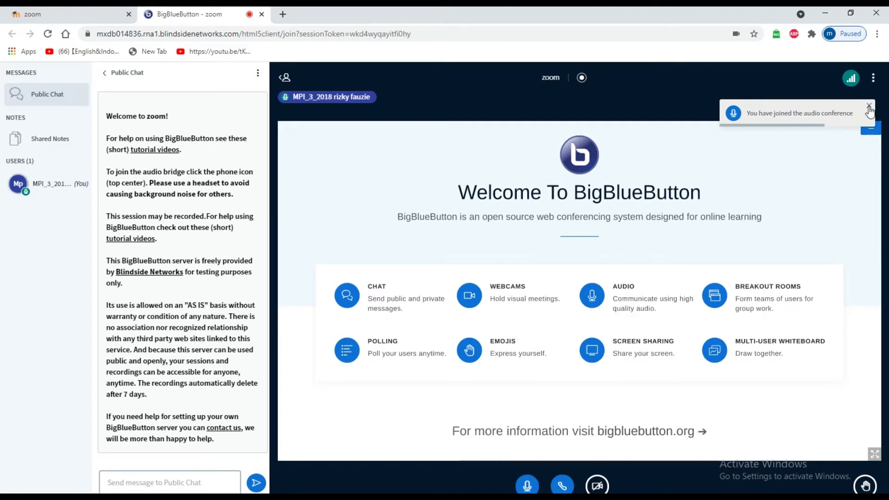
Minimize the presentation and leave the meeting without giving a feedback rating
click(869, 129)
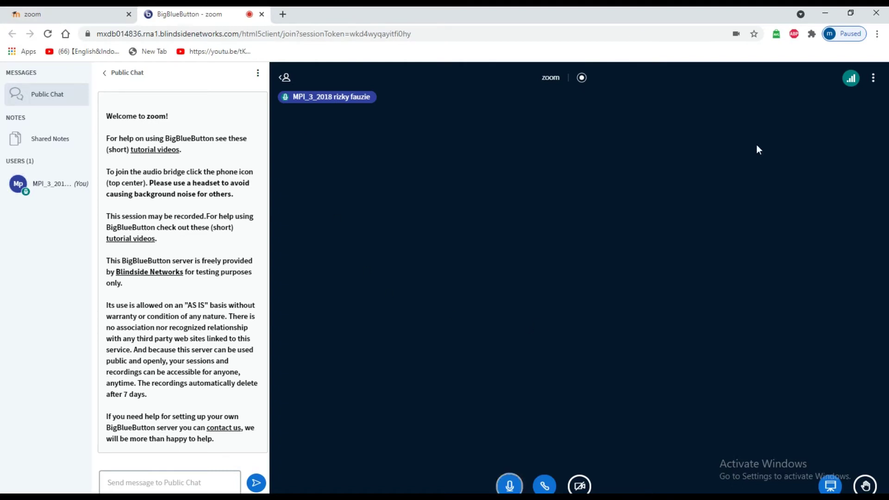
click(874, 81)
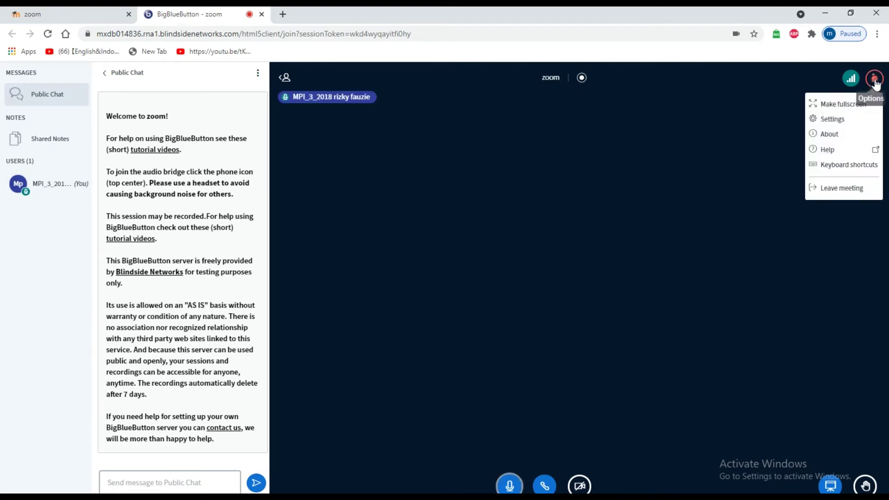
click(854, 190)
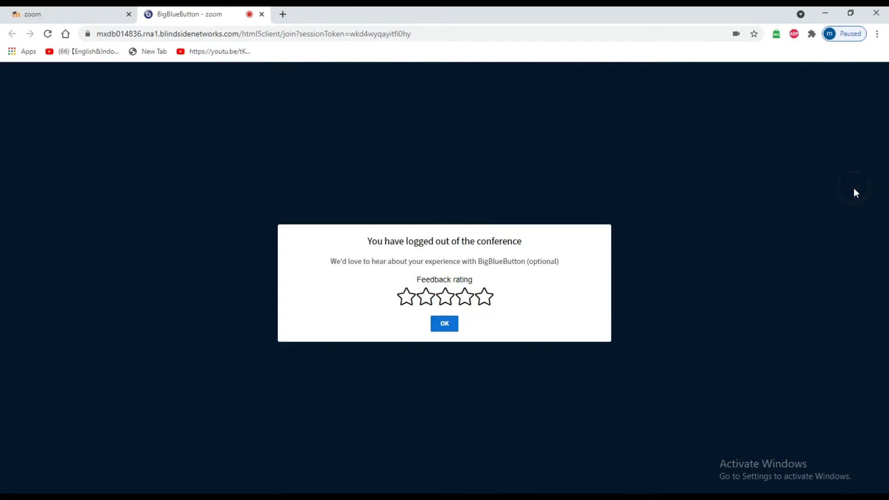
click(444, 323)
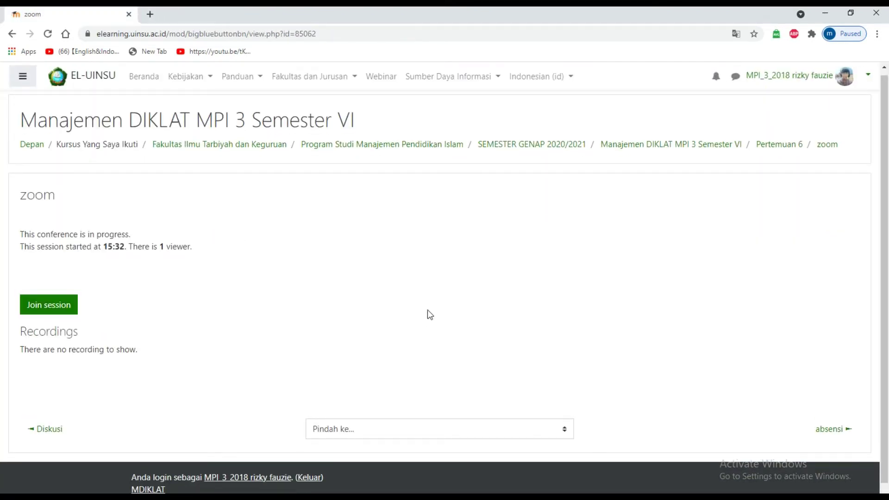
Return to the Pertemuan 6 section of the course and open its absensi activity
scroll(293, 289, down, 1)
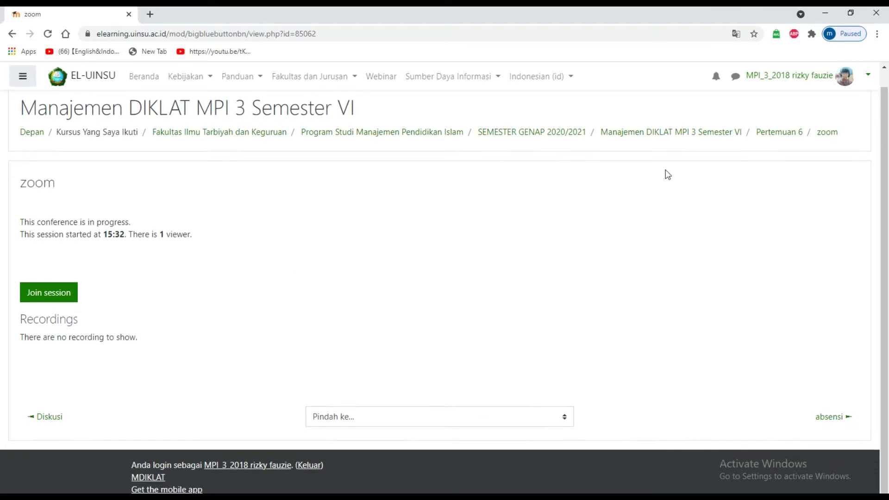
scroll(794, 134, up, 1)
click(782, 153)
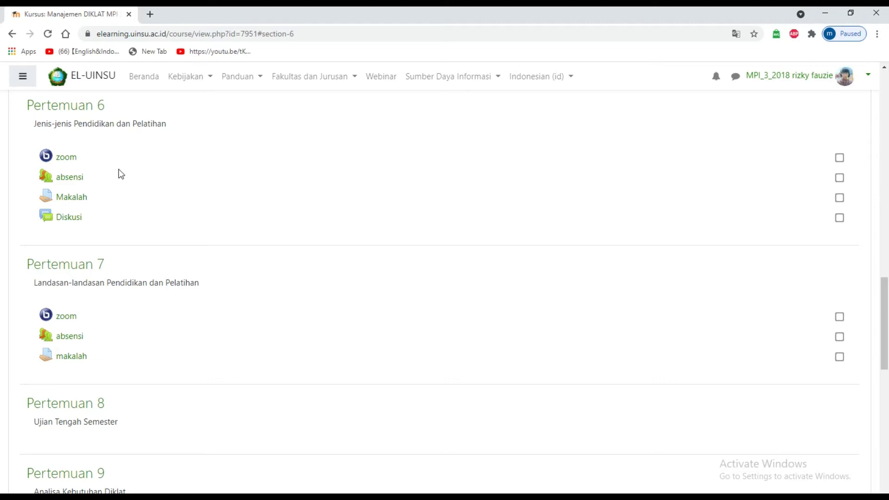
click(70, 180)
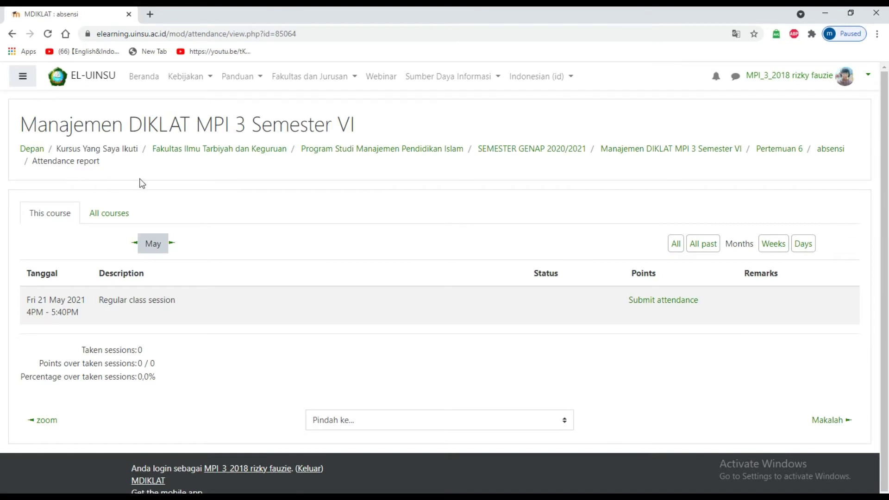
Submit the attendance for the 21 May 2021 4PM session as Hadir and save it
scroll(291, 213, down, 1)
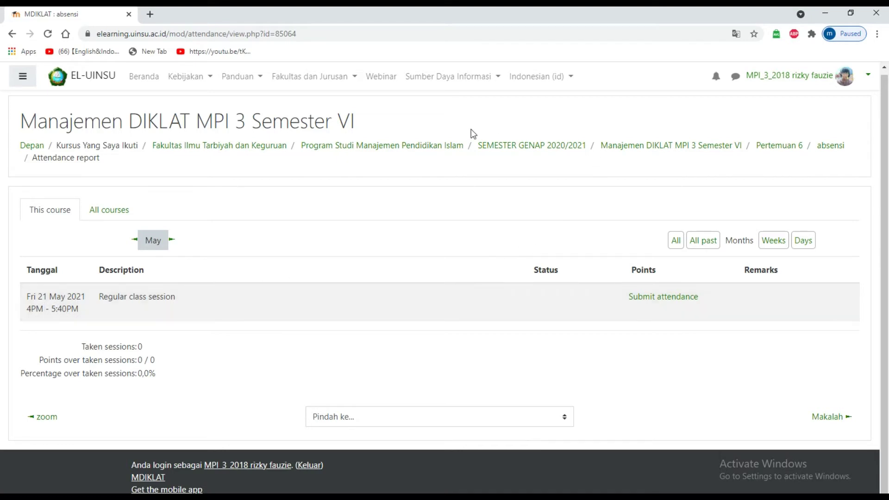
click(668, 303)
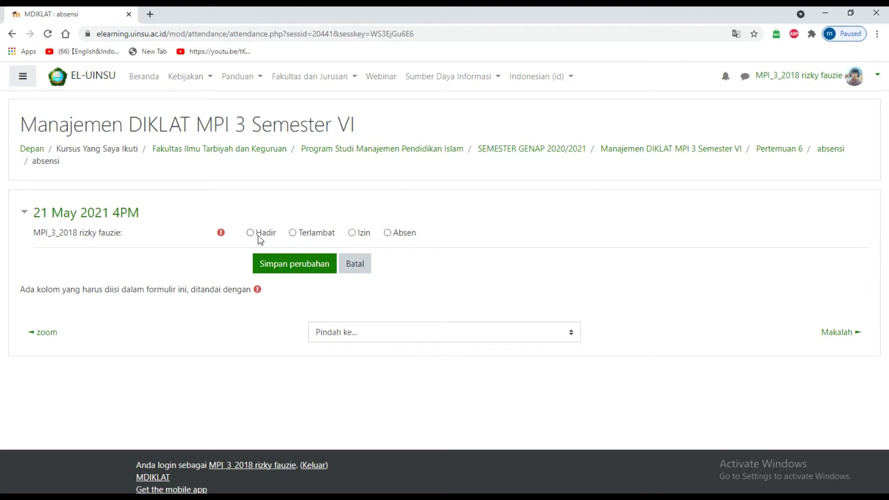
click(286, 264)
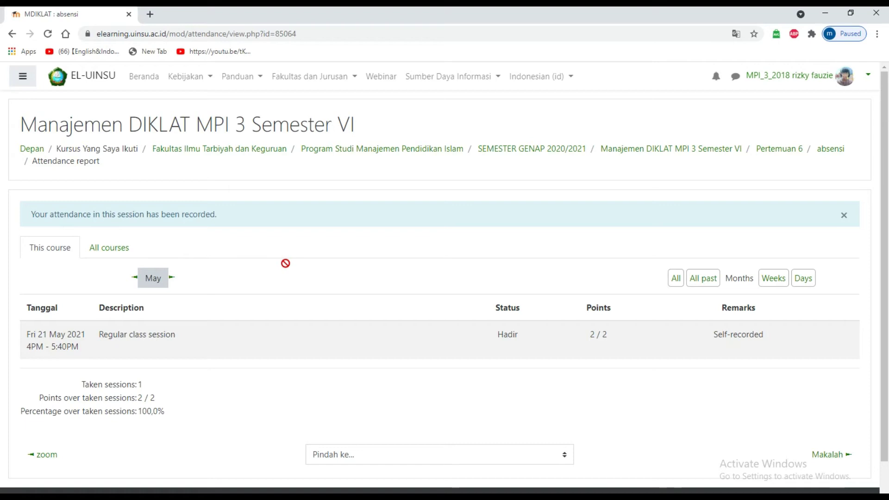
Review the attendance report and continue to the Makalah activity of Pertemuan 6
scroll(286, 263, down, 1)
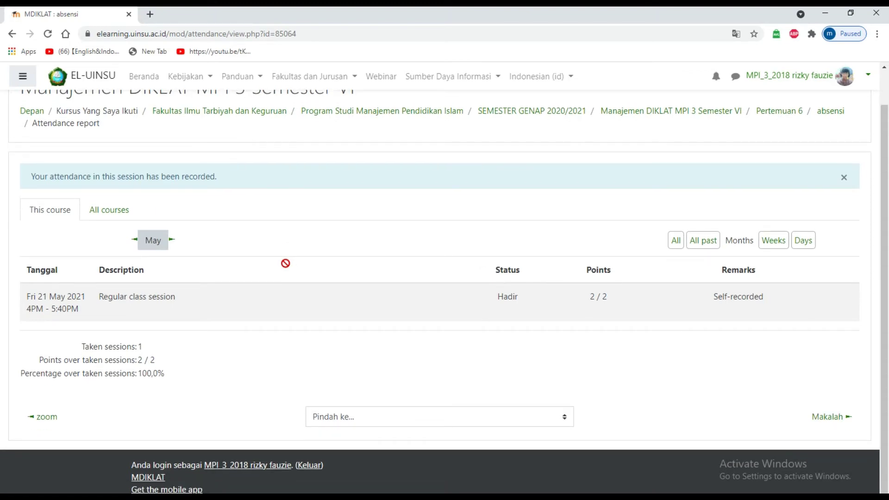
scroll(285, 263, up, 1)
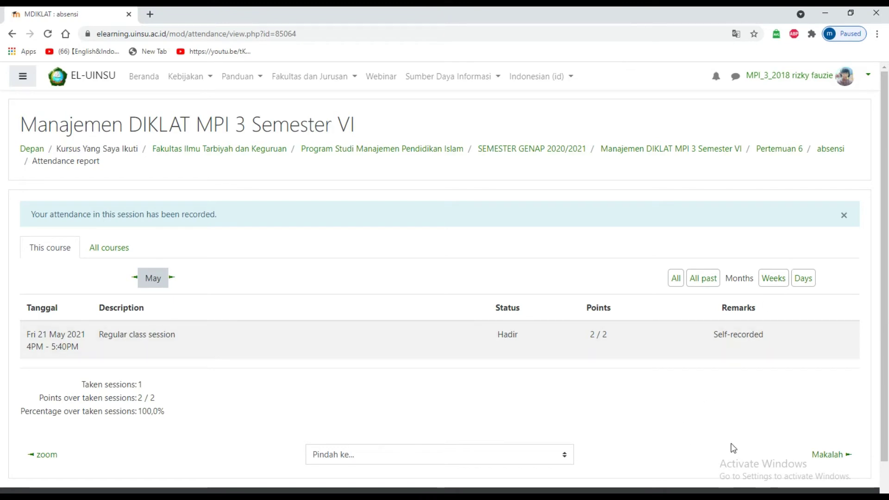
click(833, 459)
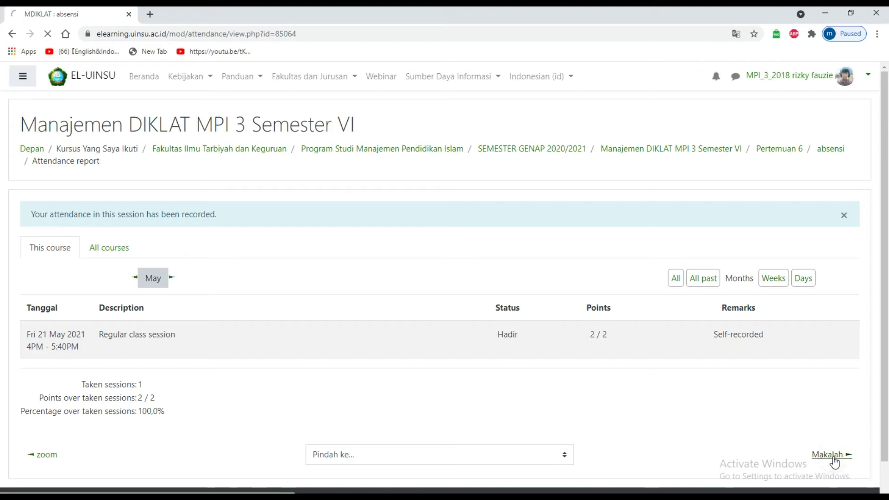
Look over the Makalah page, then reopen the Makalah assignment from the course's Pertemuan 6 section
scroll(486, 285, down, 4)
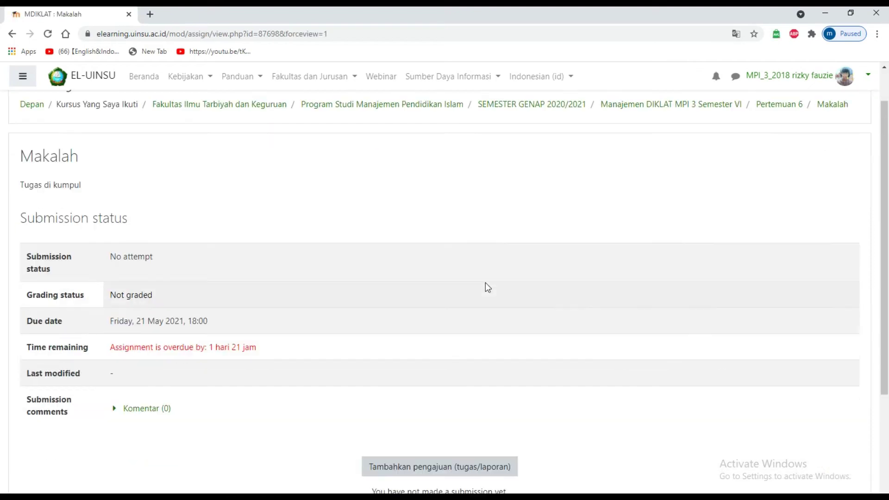
scroll(486, 288, up, 4)
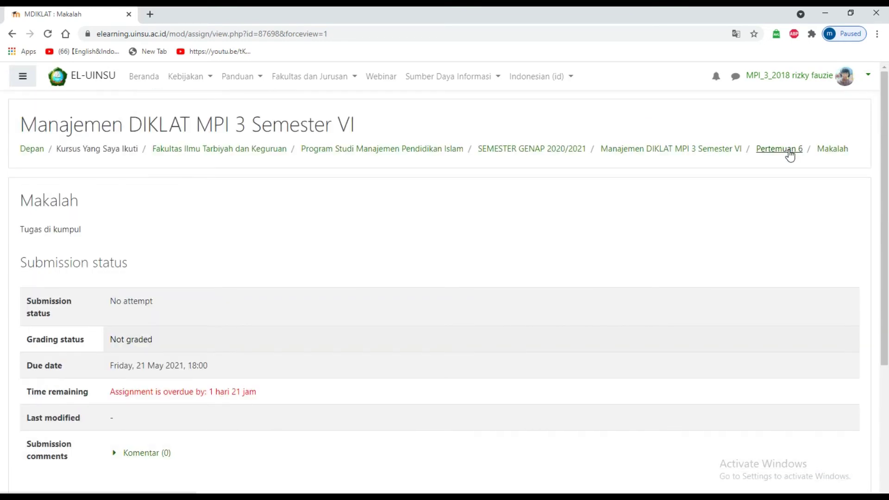
click(789, 151)
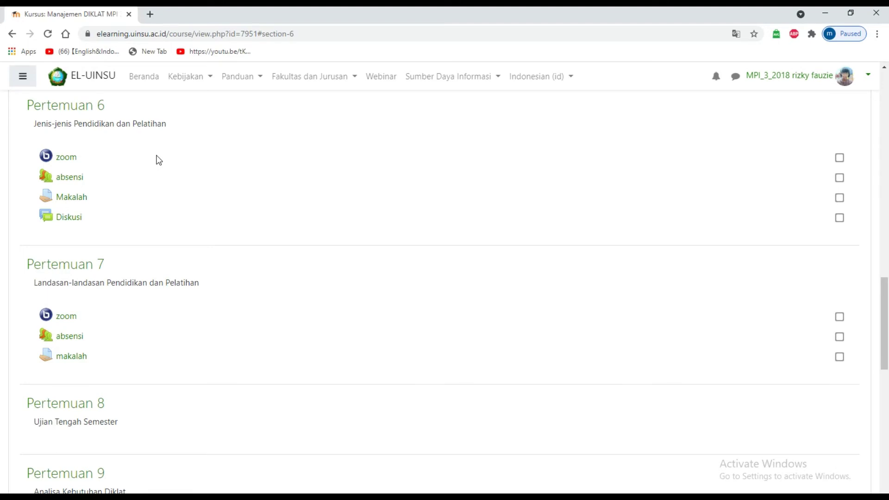
click(70, 197)
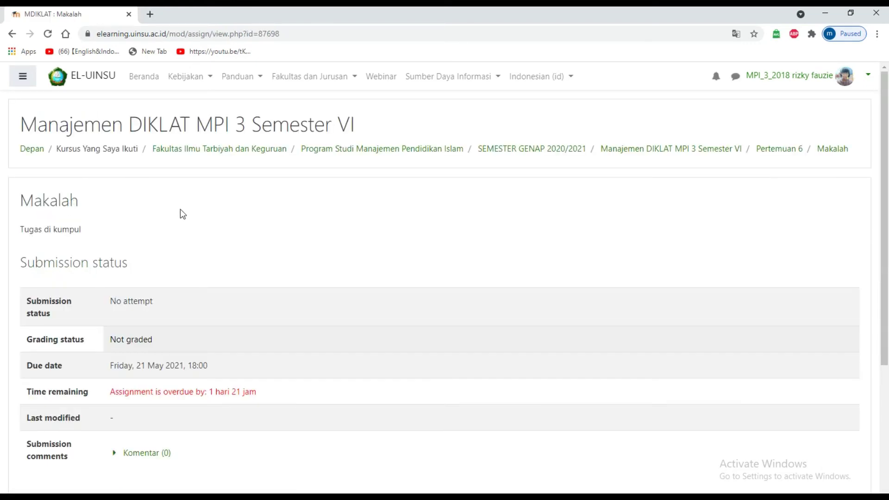
Start adding a submission to the Makalah assignment and try downloading the files in its submission area
scroll(180, 213, down, 4)
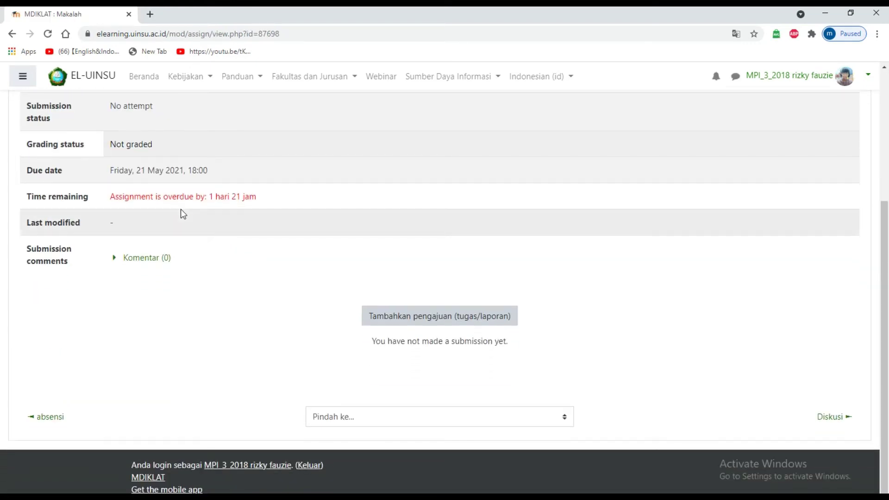
click(451, 326)
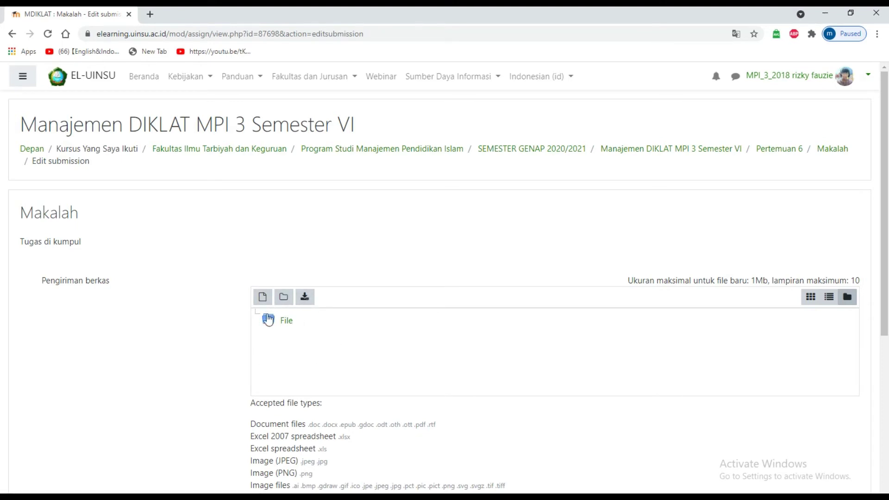
click(308, 298)
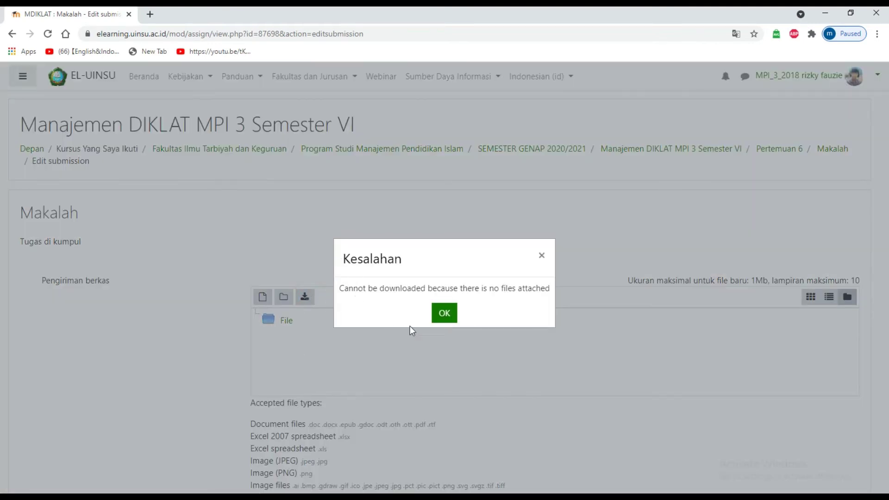
click(444, 314)
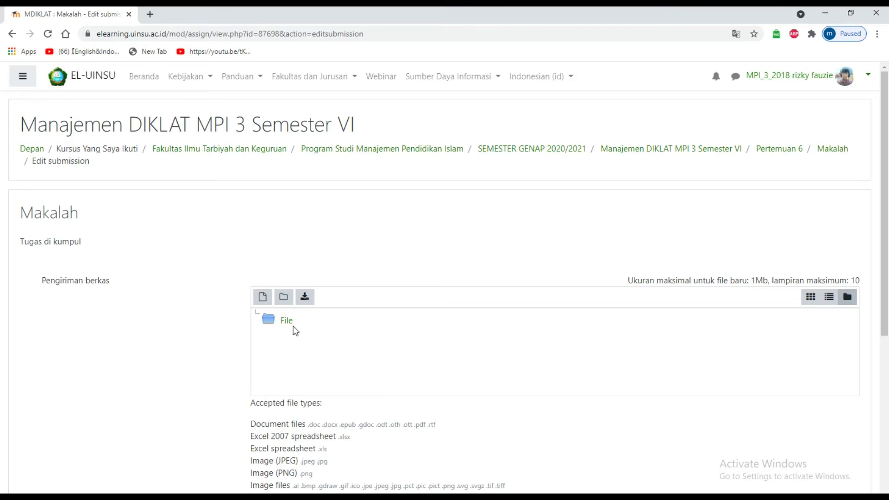
Upload the Word document "MAKALAH KEL. 4 MANJ. DIKLAT" from the Pictures folder to the submission's file area
click(263, 297)
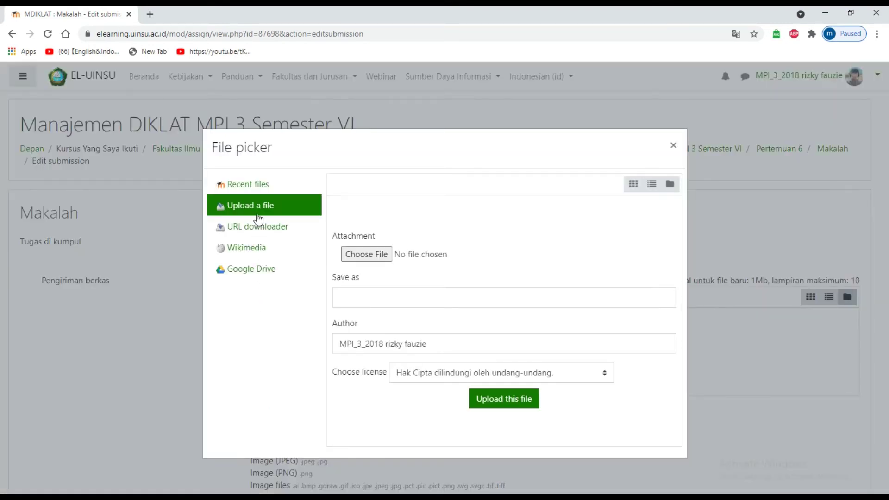
click(374, 253)
click(527, 112)
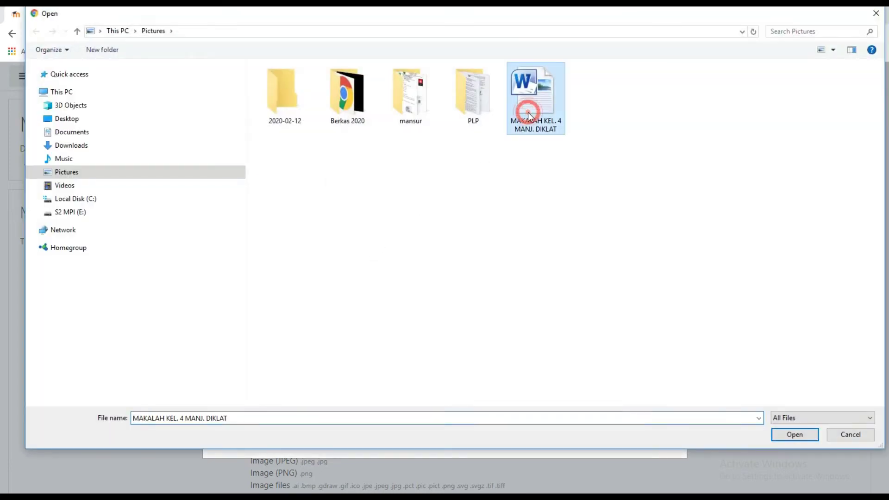
click(795, 434)
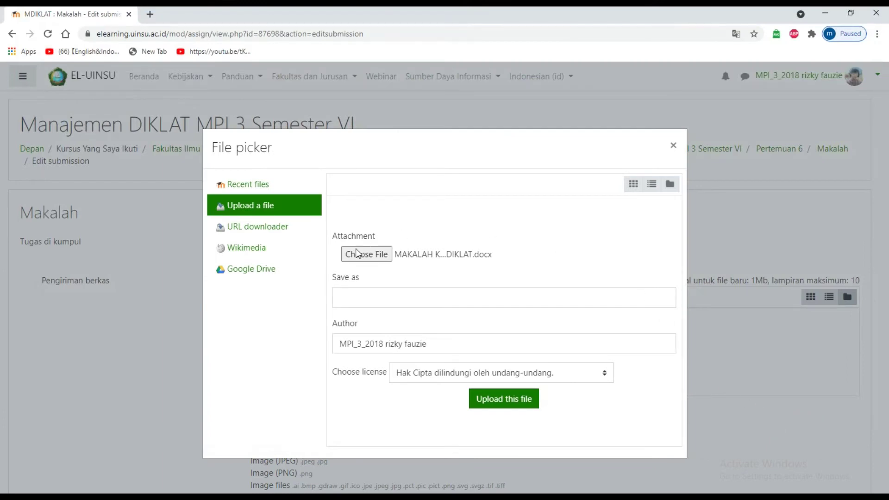
click(511, 403)
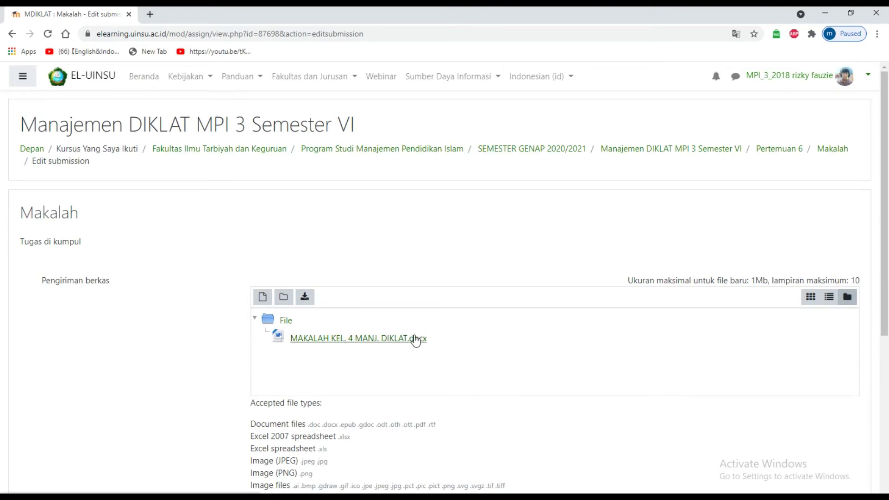
Check the attached file and the accepted file types, and save the Makalah submission
scroll(416, 338, down, 5)
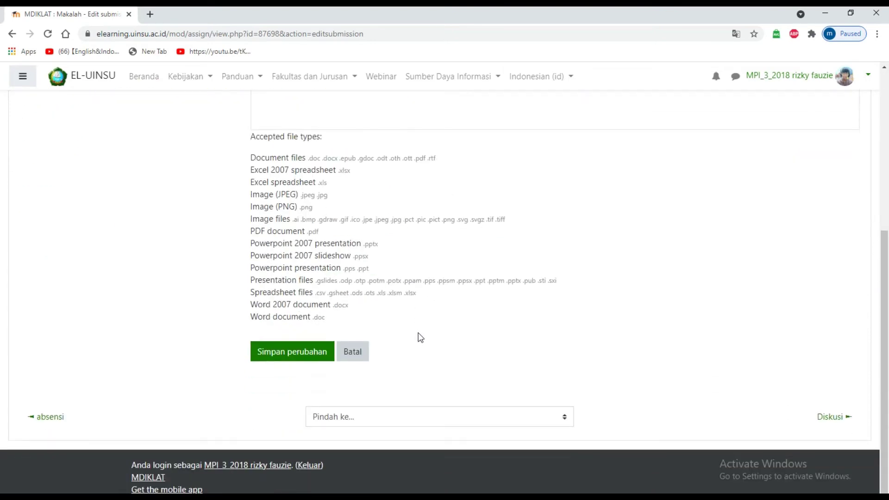
scroll(420, 337, up, 5)
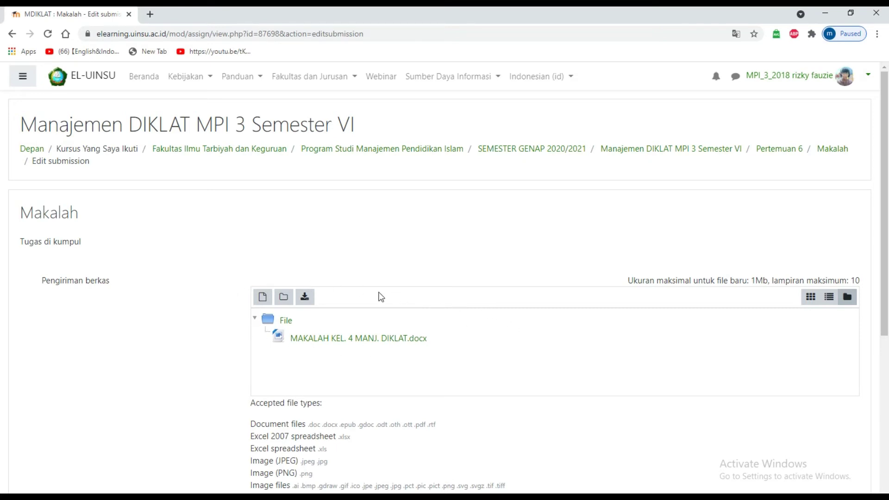
scroll(381, 296, down, 2)
scroll(380, 296, up, 2)
scroll(381, 297, down, 5)
scroll(419, 268, up, 2)
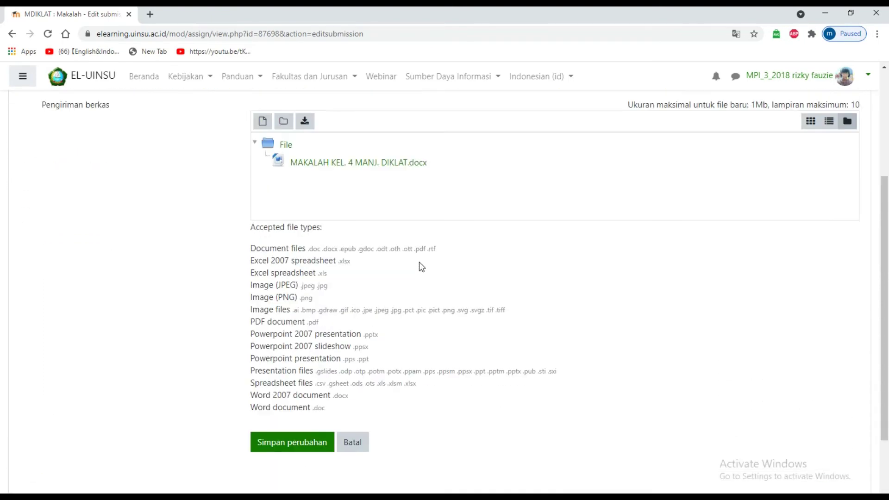
scroll(419, 264, up, 3)
scroll(419, 263, down, 5)
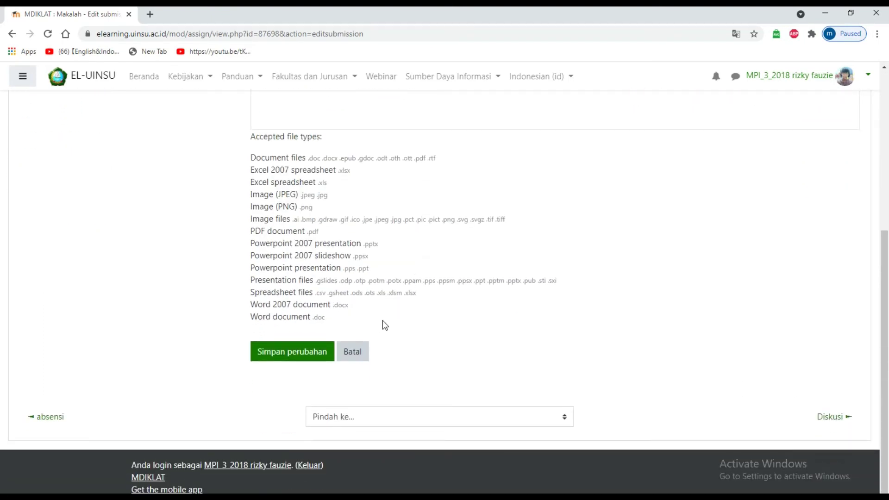
click(272, 356)
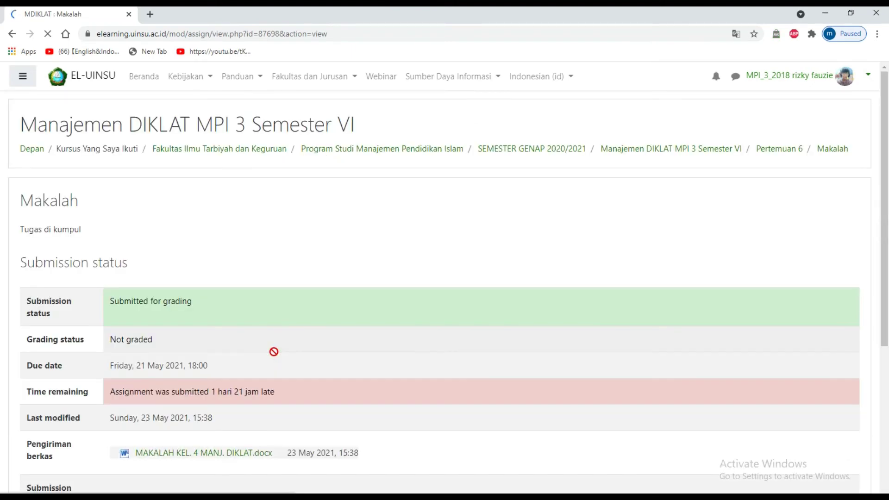
Review the Makalah submission status, including the grading status, due date, submitted file and available submission options
scroll(280, 343, down, 3)
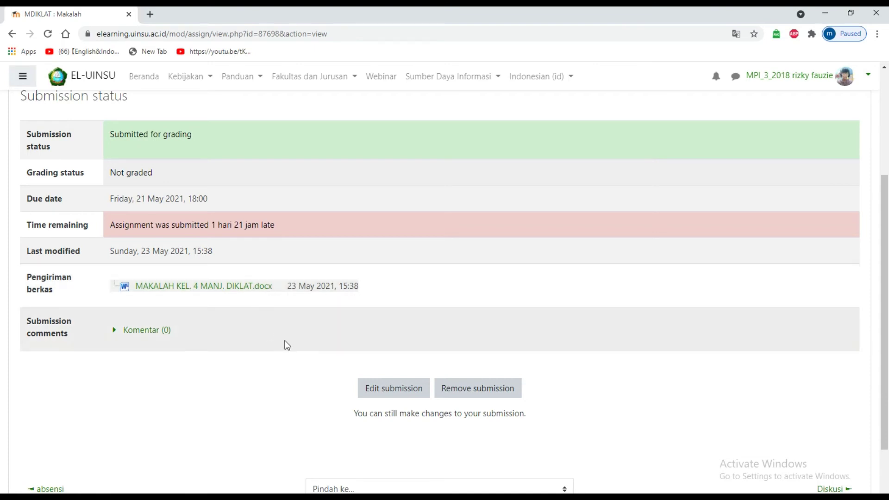
scroll(286, 345, down, 1)
scroll(289, 346, up, 4)
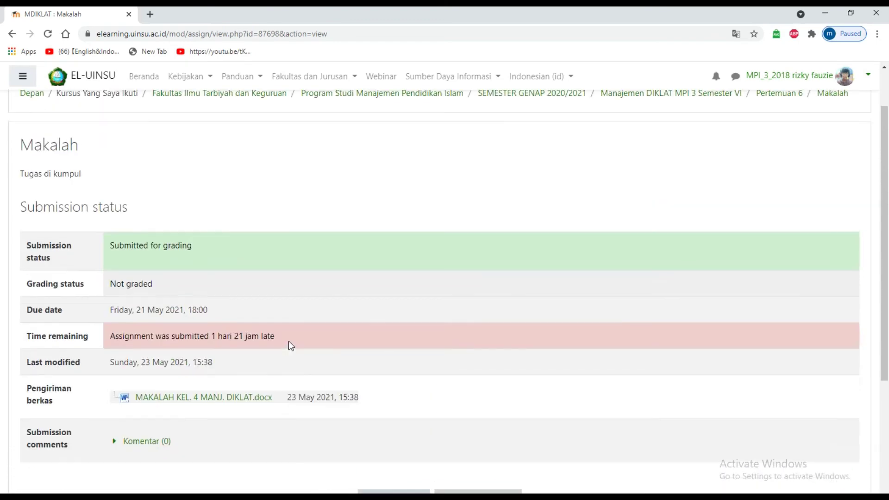
scroll(360, 306, down, 4)
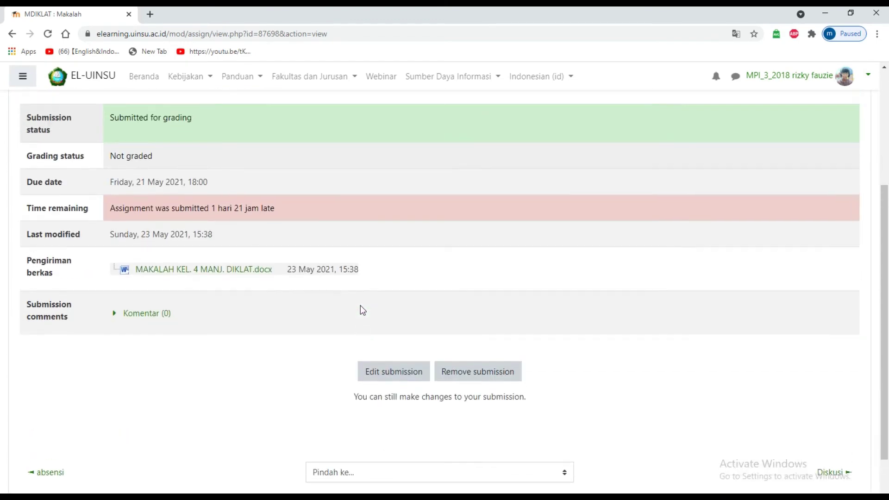
scroll(360, 305, up, 4)
scroll(471, 304, down, 4)
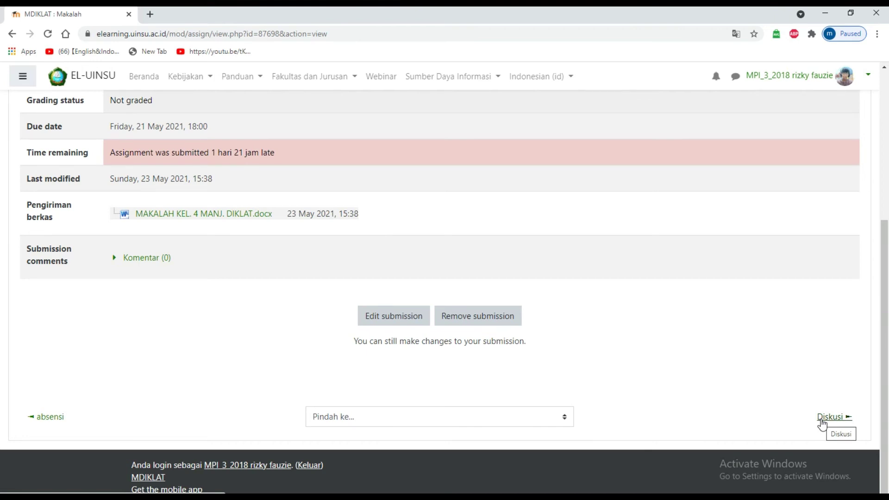
scroll(785, 340, up, 1)
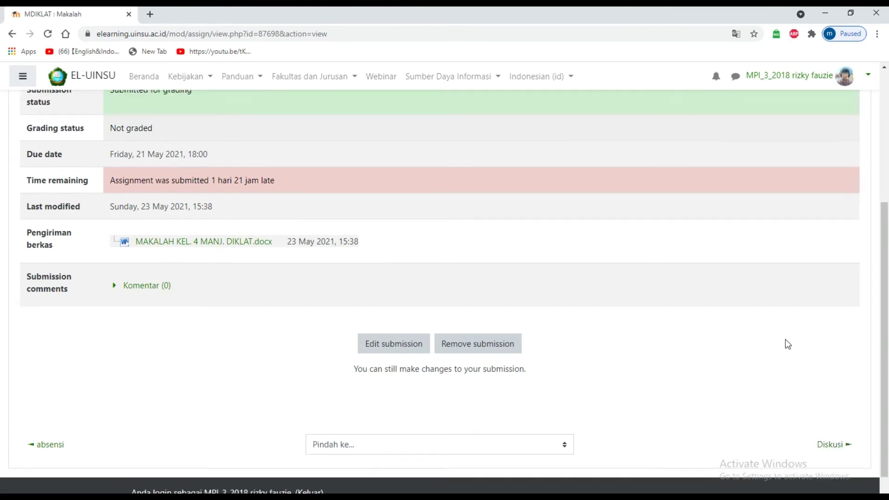
Return to Pertemuan 6 and open the "Jenis-jenis Pendidikan dan Pelatihan" topic in its Diskusi forum
scroll(786, 342, up, 5)
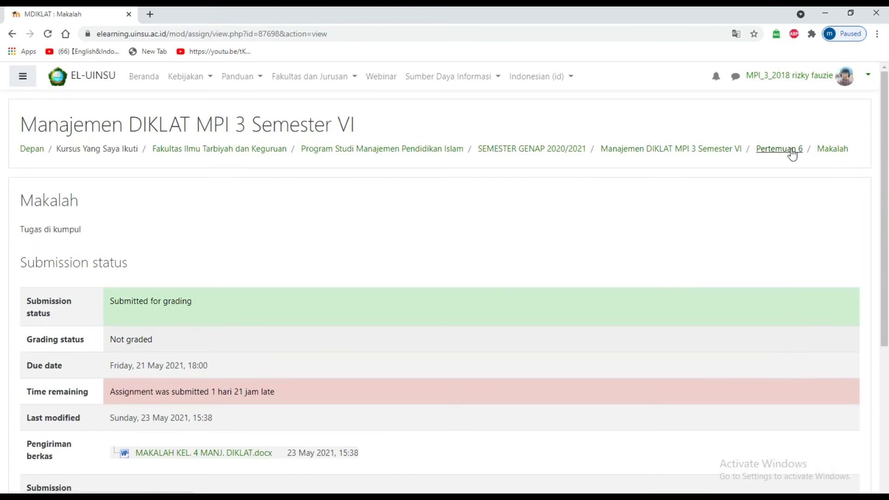
click(792, 154)
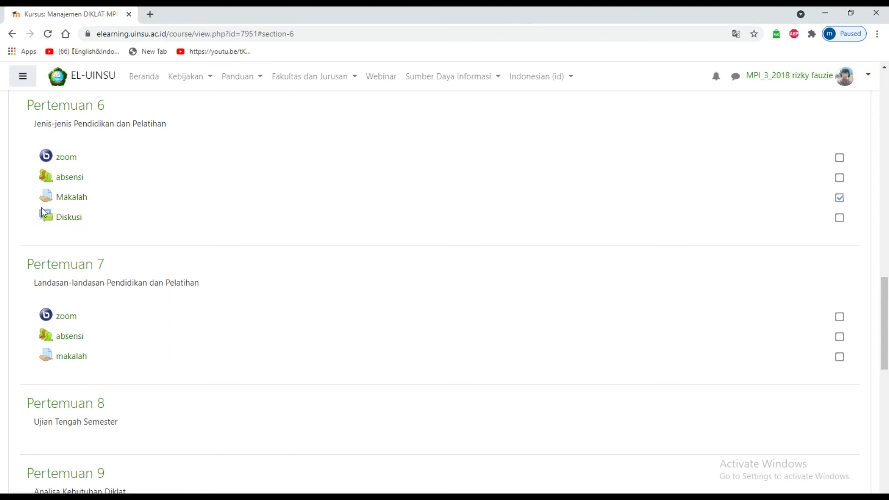
scroll(41, 207, up, 1)
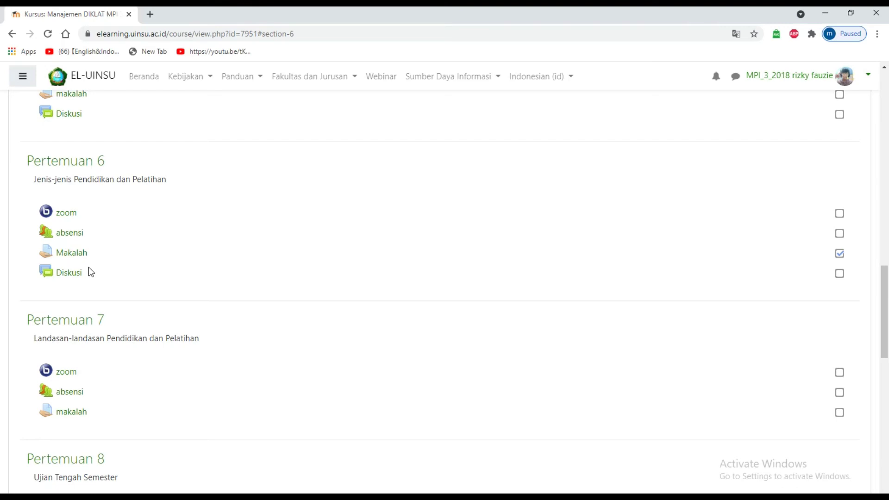
click(75, 275)
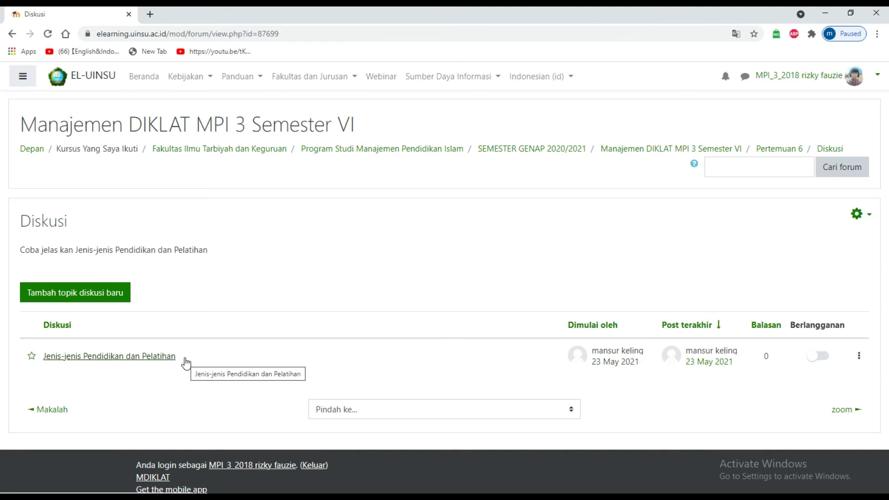
click(107, 357)
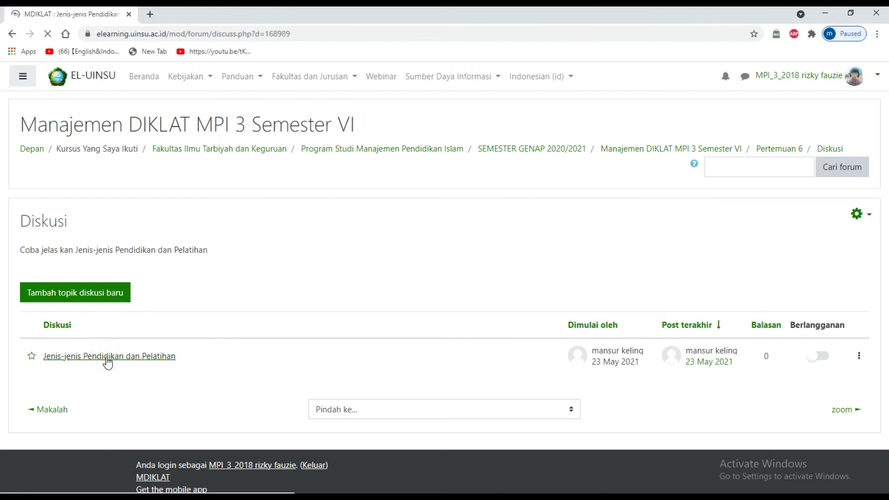
Start a reply to the topic's opening post with the line "ada beberapa jenis pendidikan dan pelatihan"
scroll(121, 355, down, 1)
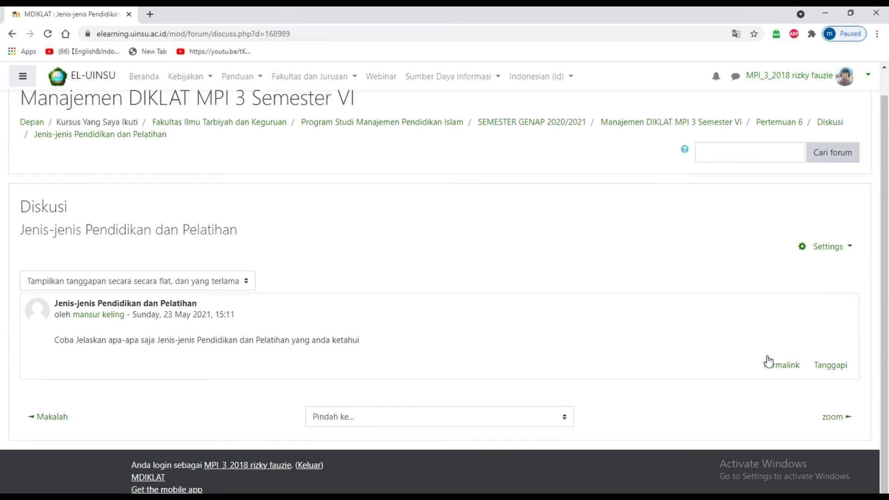
click(844, 367)
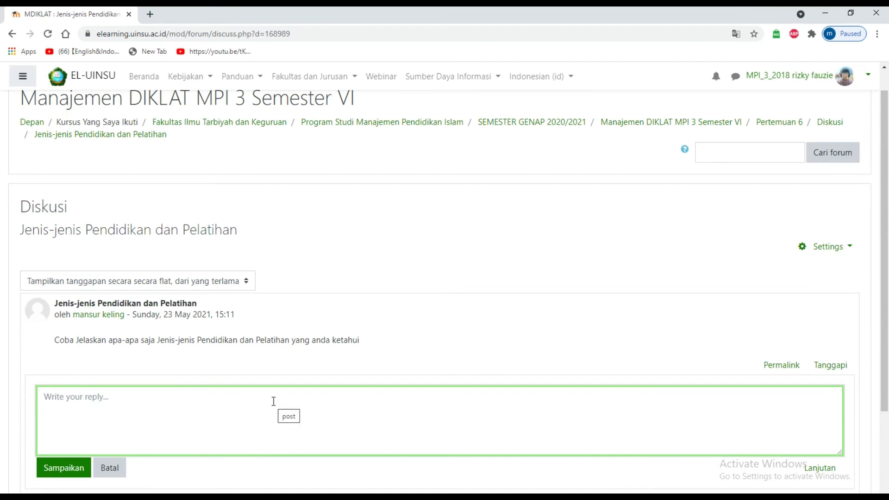
text(a)
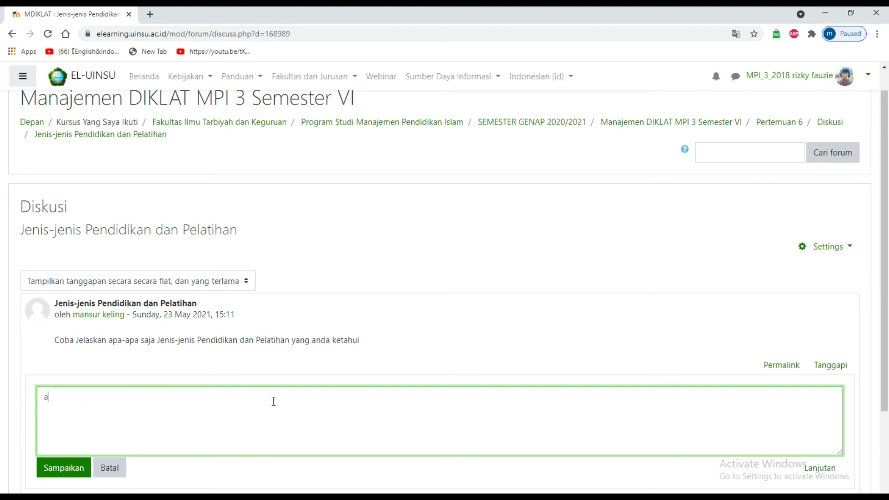
text(da bedi)
key(BackSpace)
key(BackSpace)
text(berapa jenis )
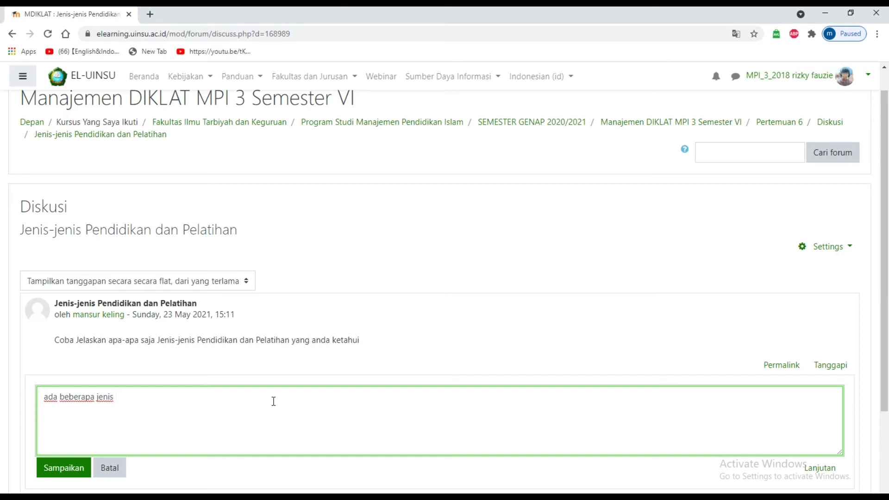
text(pendidikan dan p)
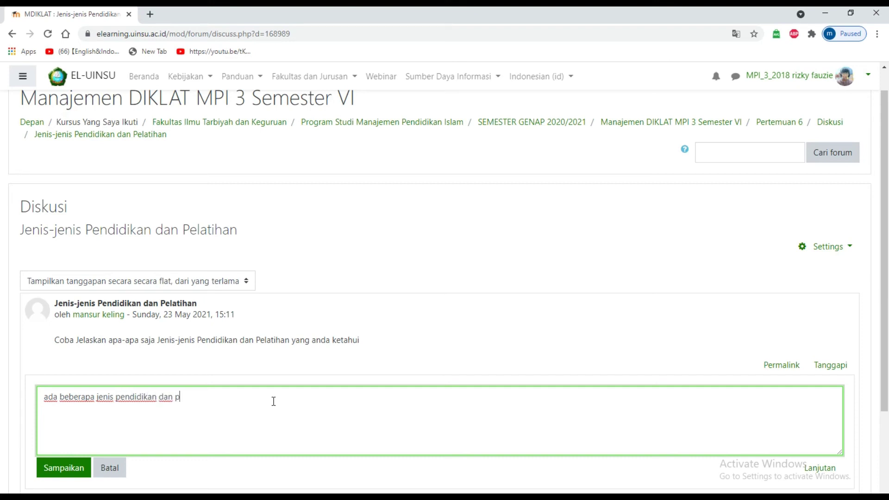
text(elatihan 1)
Add the numbers 1, 2 and 3 on separate lines below the reply's opening sentence and post the reply
key(BackSpace)
text(1 )
text(2)
key(Return)
text(3)
scroll(277, 337, down, 3)
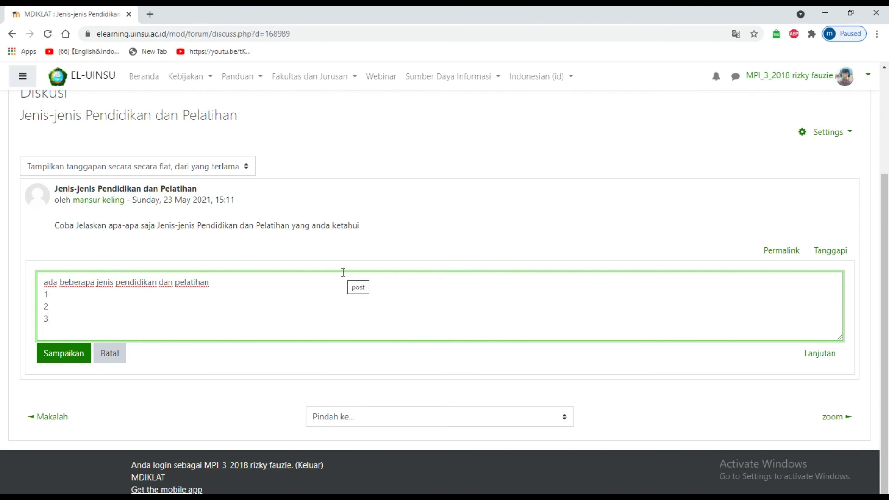
click(55, 360)
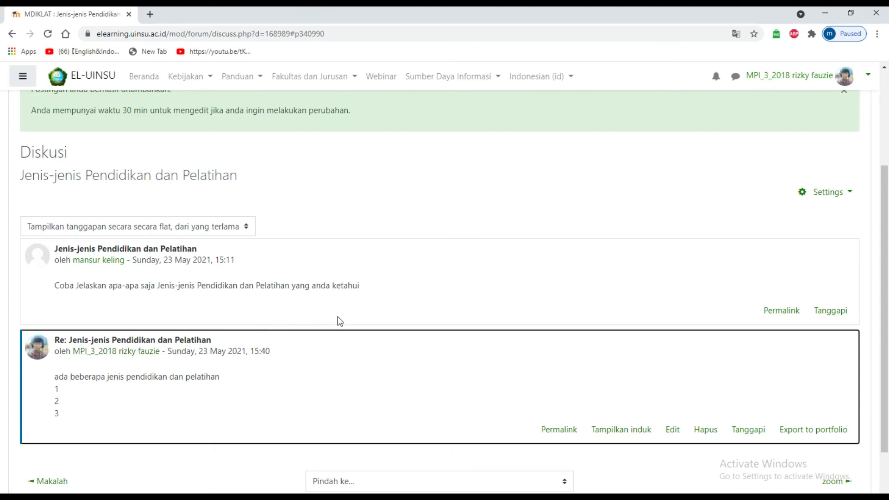
scroll(341, 321, down, 2)
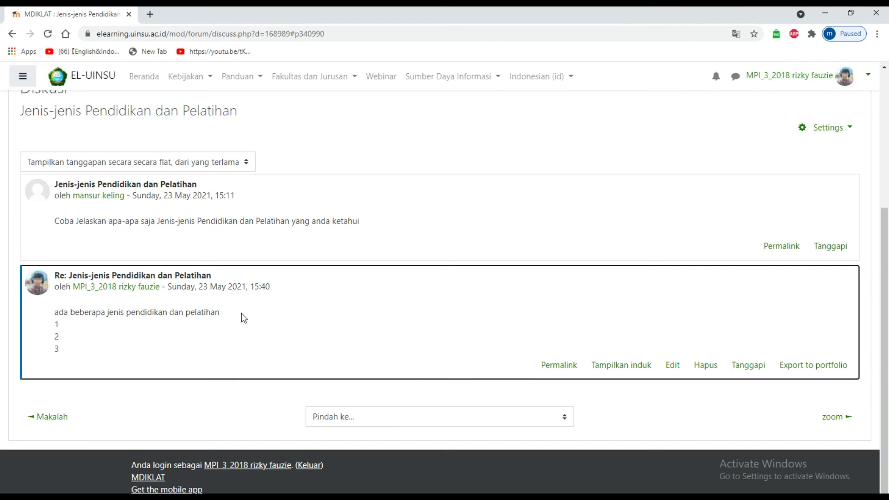
Open a reply to the student's own post in the discussion and try to submit it without text
click(749, 366)
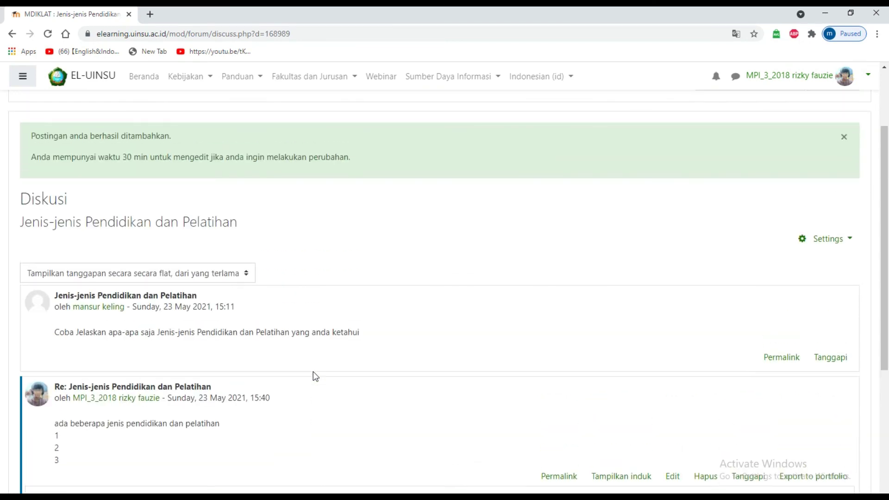
scroll(313, 370, up, 2)
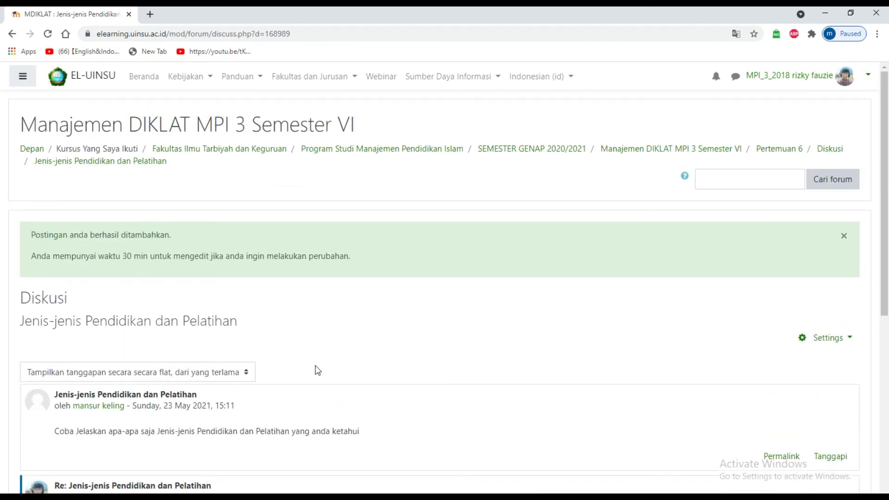
scroll(318, 370, down, 7)
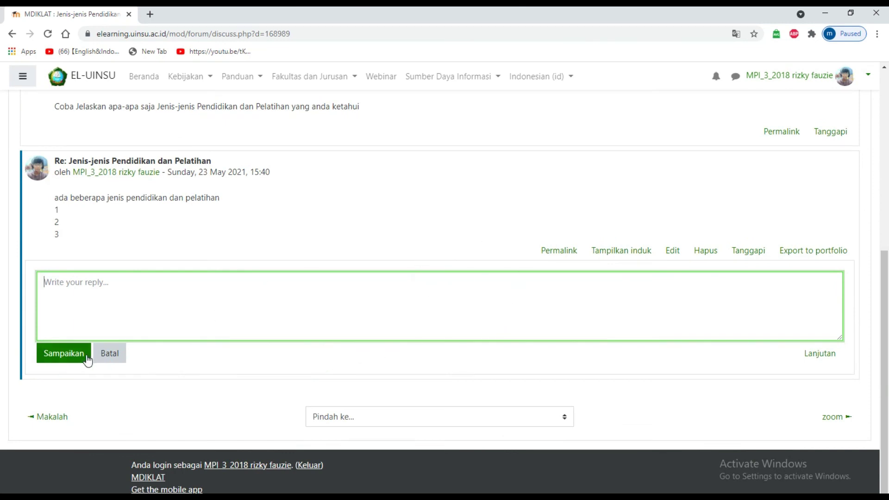
click(57, 357)
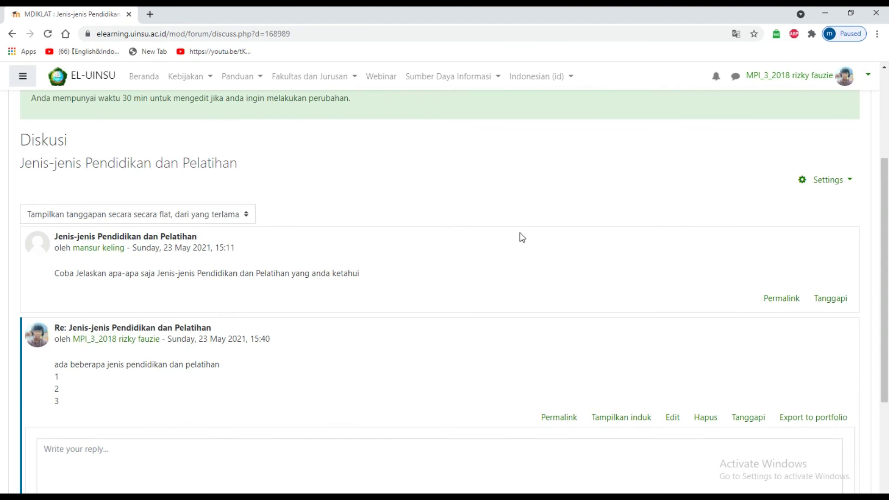
Return to the Pertemuan 6 section of the course and review its zoom, absensi, Makalah and Diskusi activities
scroll(527, 250, up, 3)
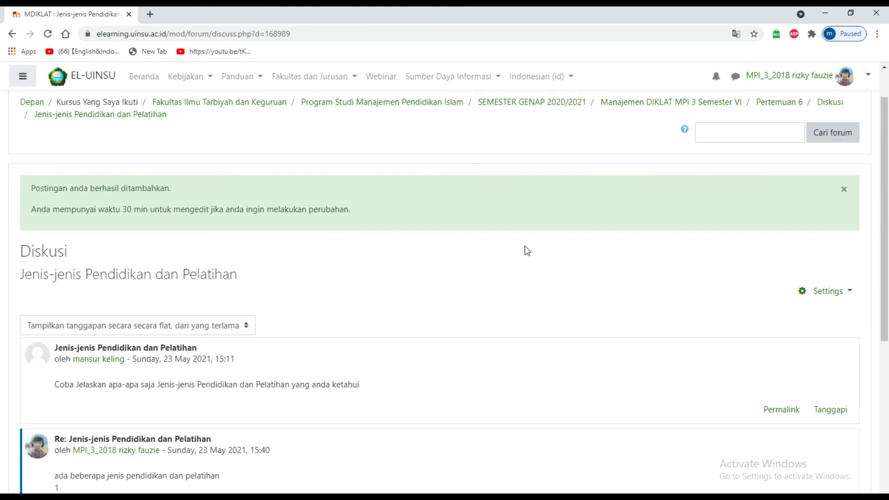
scroll(527, 258, up, 1)
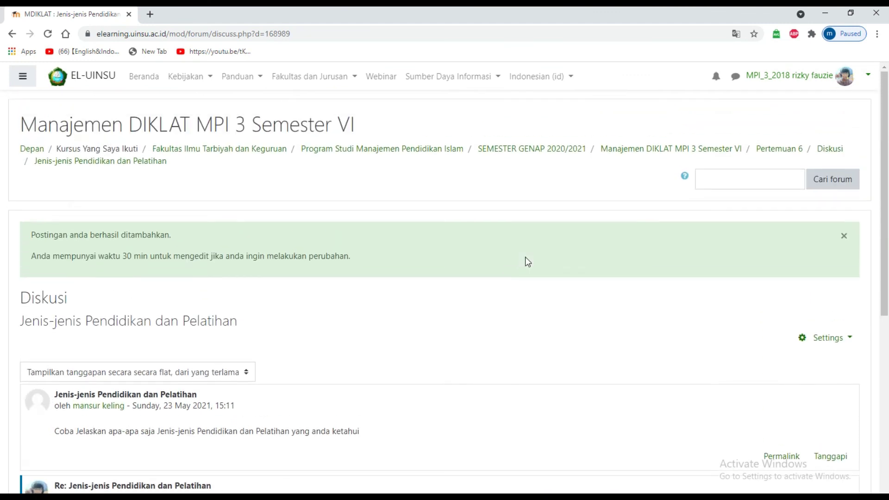
click(792, 148)
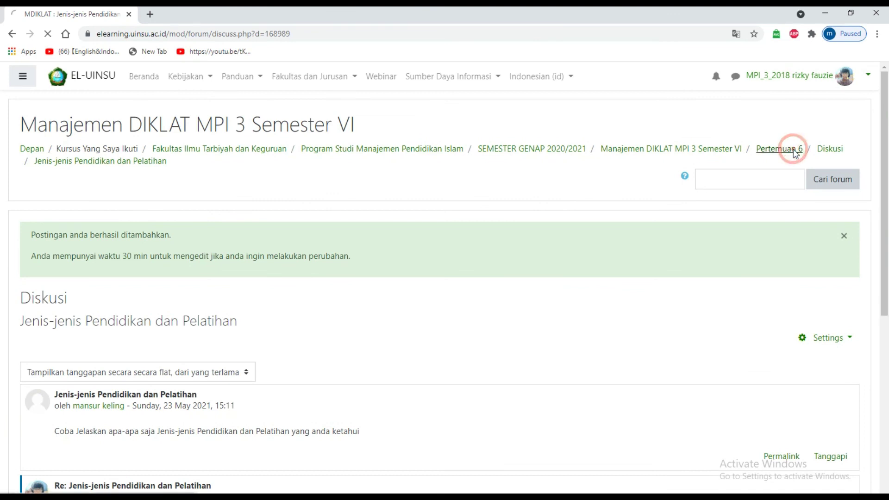
scroll(191, 249, up, 3)
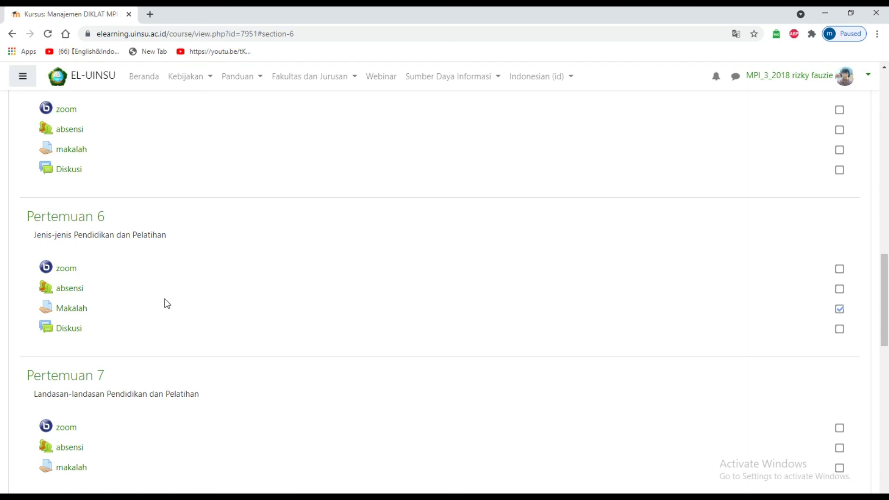
scroll(167, 305, down, 1)
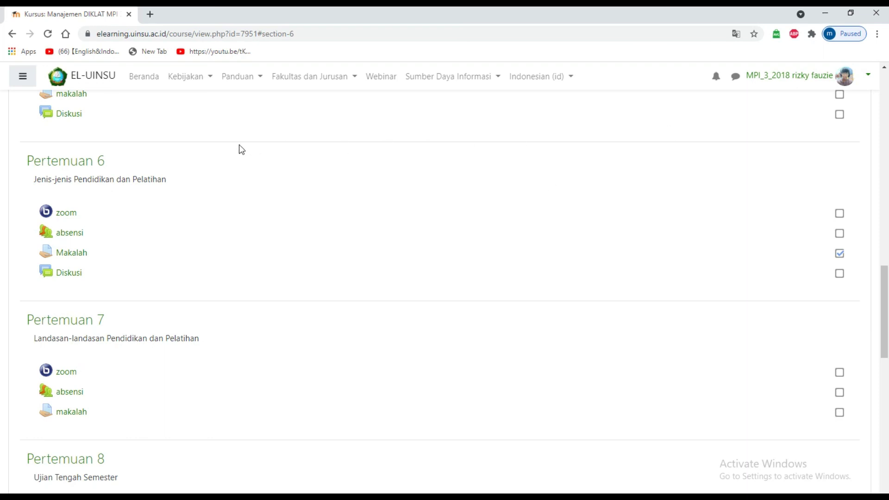
Log out of the student account on the e-learning site
click(873, 78)
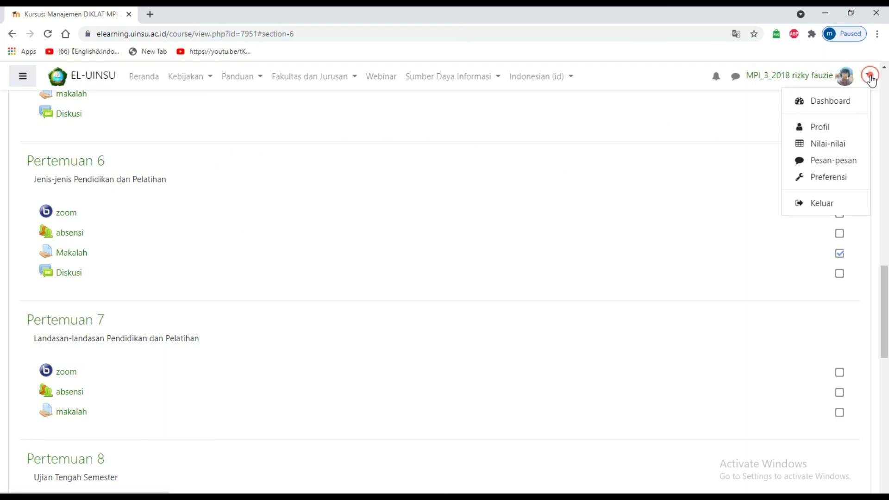
click(826, 204)
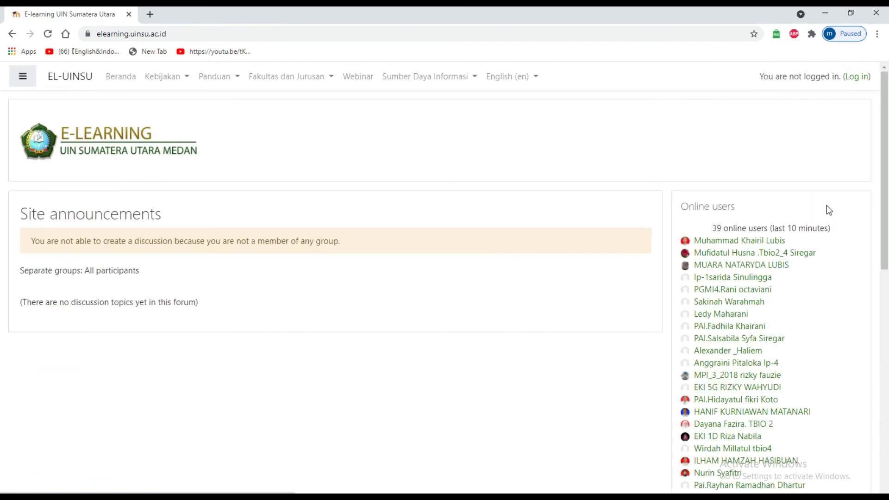